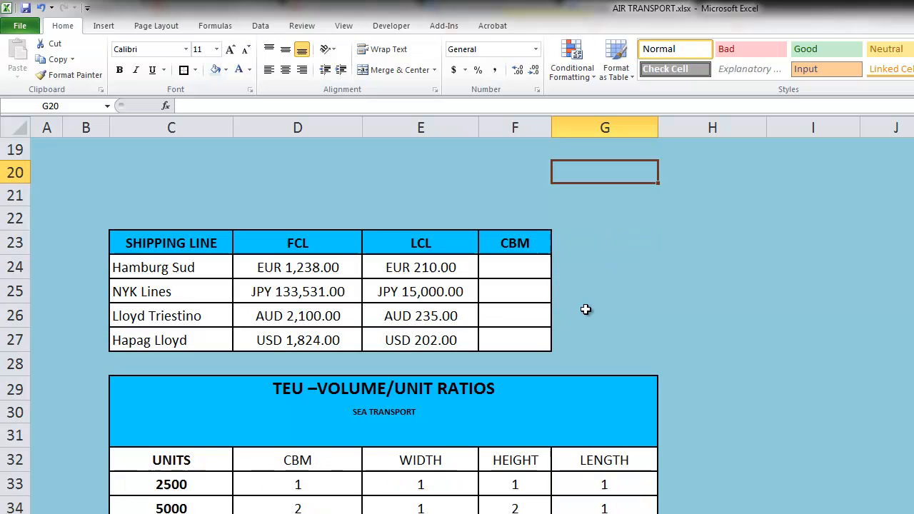
Check Hamburg Sud's FCL and LCL prices in the rates table.
{"action": "left_click", "coordinate": [339, 259]}
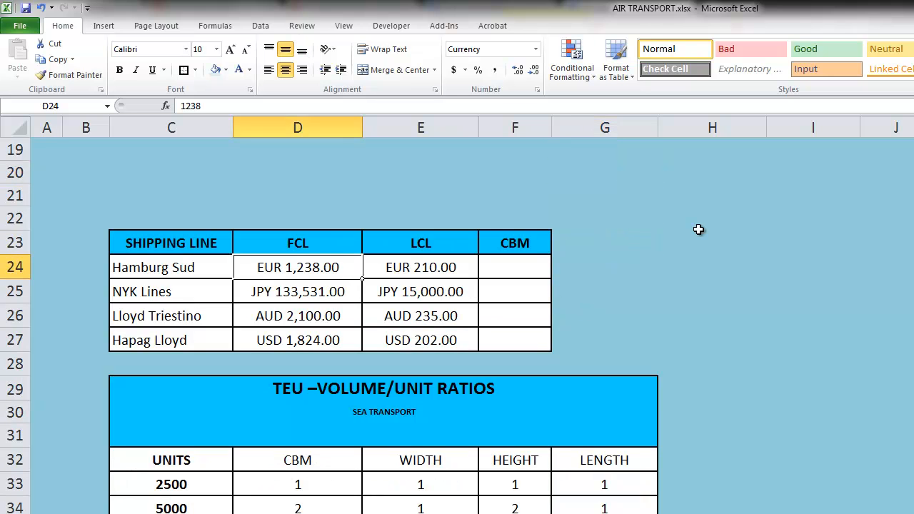
{"action": "key", "text": "Right"}
{"action": "key", "text": "Left"}
{"action": "left_click", "coordinate": [447, 276]}
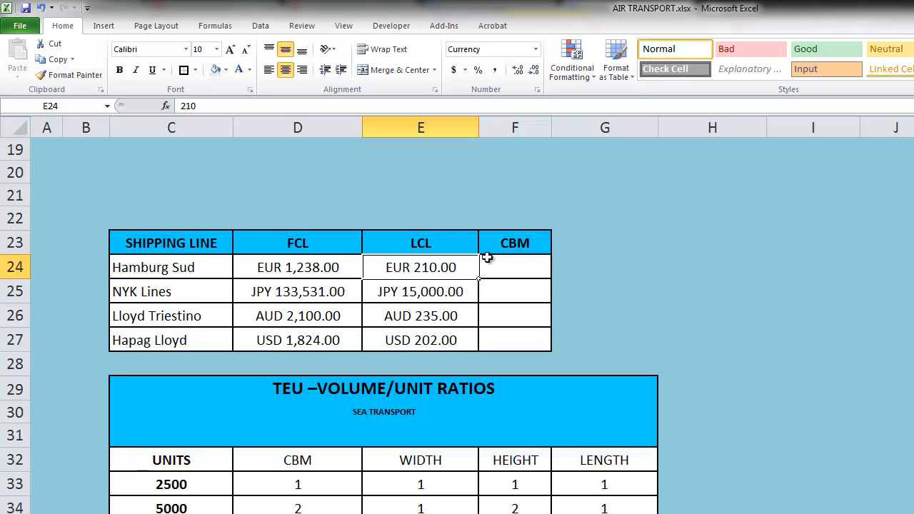
Start a VLOOKUP in Hamburg Sud's CBM cell F24 with Units Required (E4) as lookup value.
{"action": "left_click", "coordinate": [513, 271]}
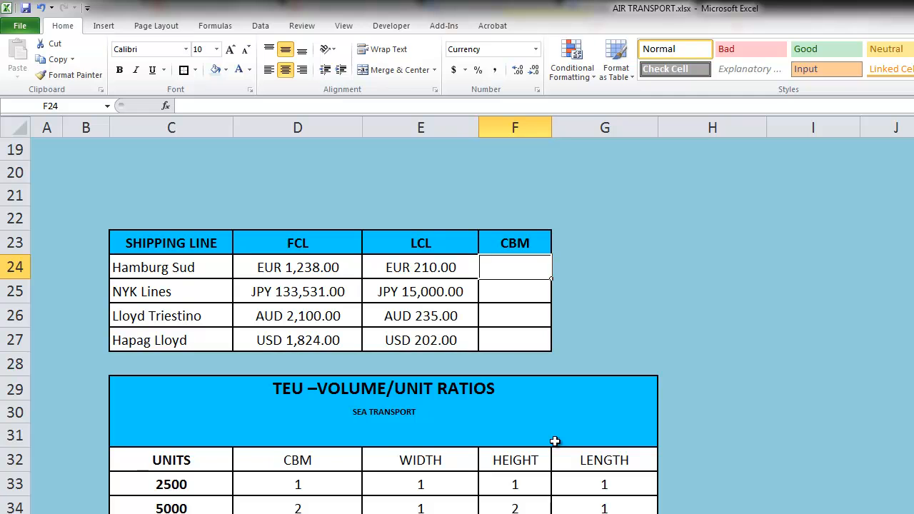
{"action": "scroll", "coordinate": [557, 384], "scroll_direction": "up", "scroll_amount": 2}
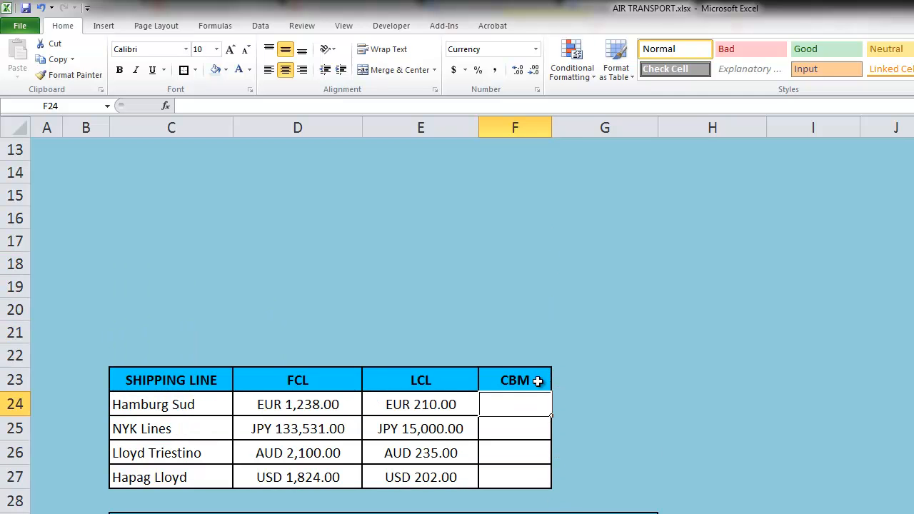
{"action": "scroll", "coordinate": [556, 384], "scroll_direction": "down", "scroll_amount": 2}
{"action": "type", "text": "=vlookup("}
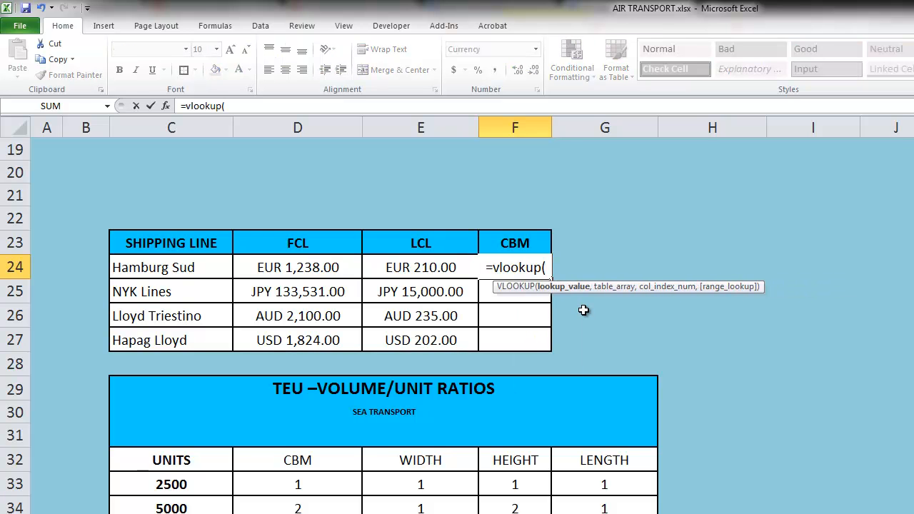
{"action": "scroll", "coordinate": [511, 261], "scroll_direction": "up", "scroll_amount": 3}
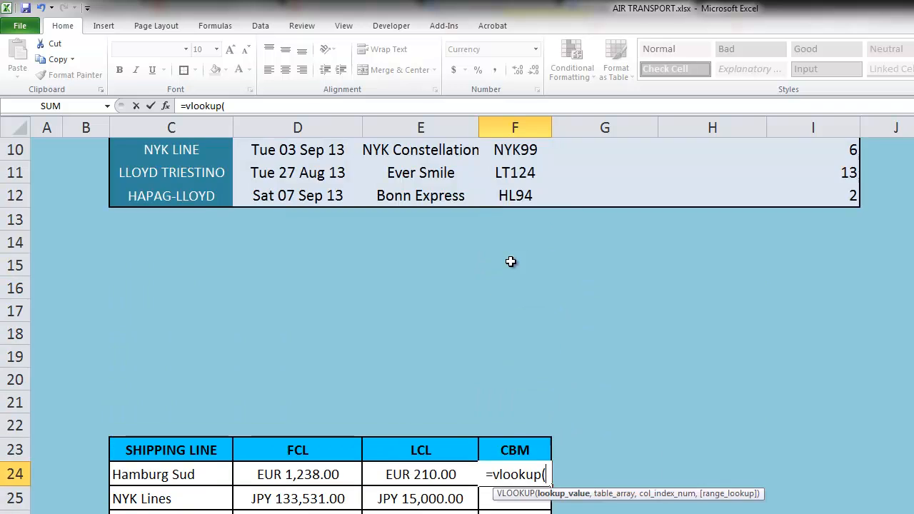
{"action": "scroll", "coordinate": [511, 262], "scroll_direction": "up", "scroll_amount": 3}
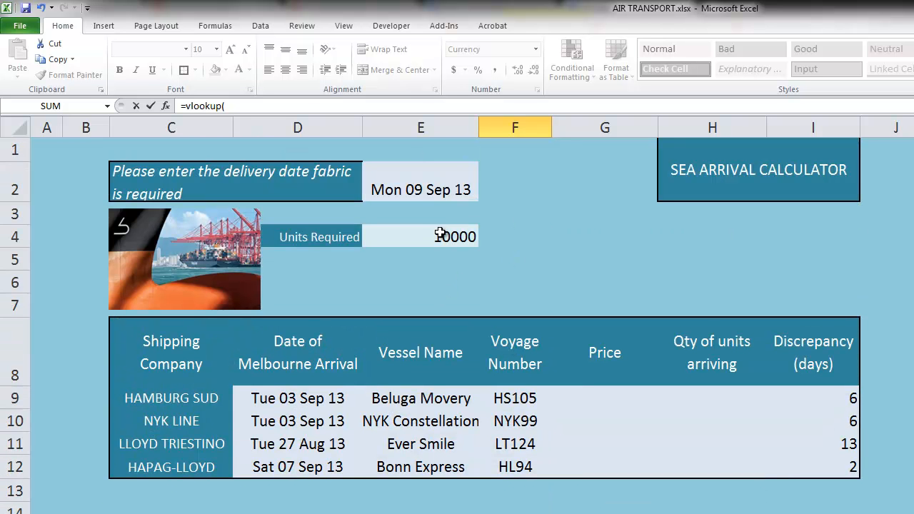
{"action": "left_click", "coordinate": [440, 236]}
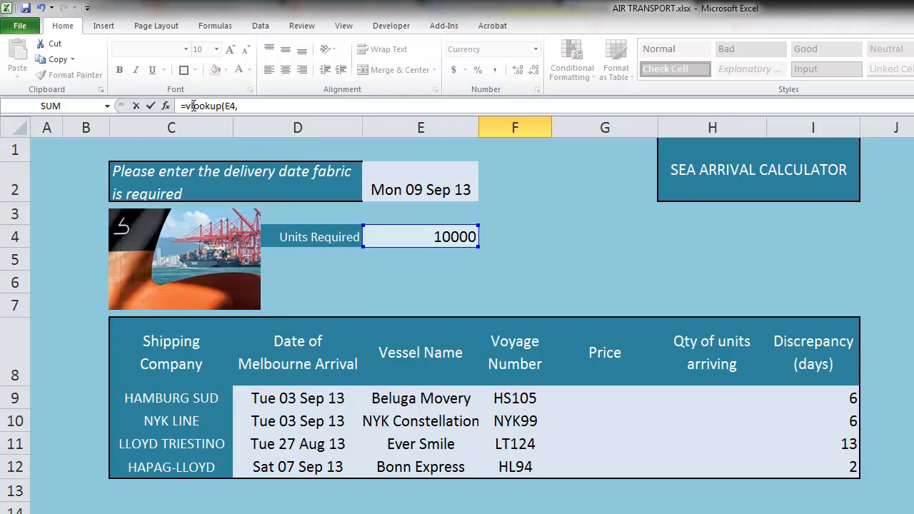
Set the lookup range to the TEU ratios table C33:D42, returning column 2.
{"action": "scroll", "coordinate": [578, 272], "scroll_direction": "down", "scroll_amount": 3}
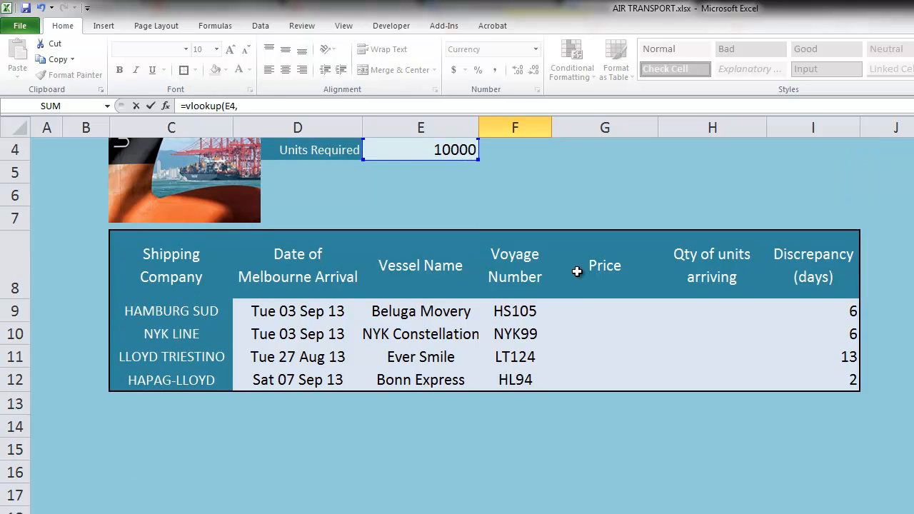
{"action": "scroll", "coordinate": [492, 248], "scroll_direction": "down", "scroll_amount": 6}
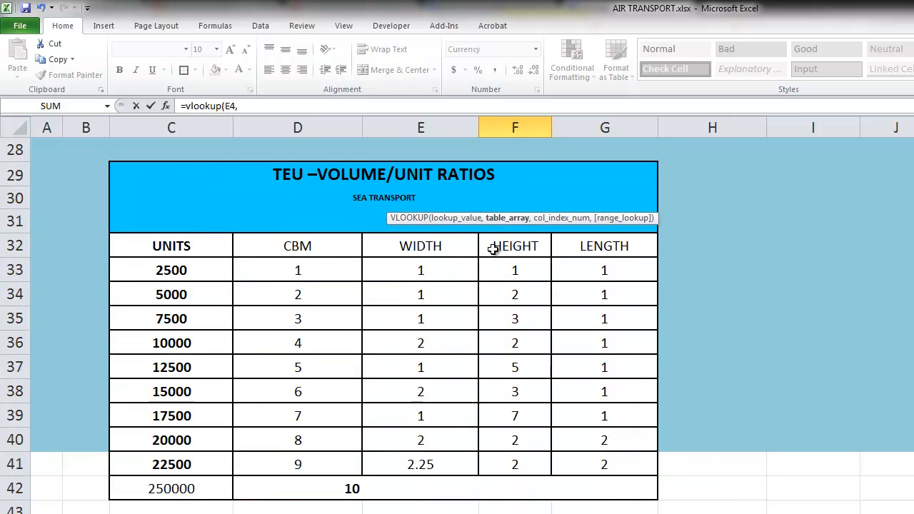
{"action": "left_click", "coordinate": [188, 266]}
{"action": "left_click_drag", "start_coordinate": [187, 266], "coordinate": [275, 486]}
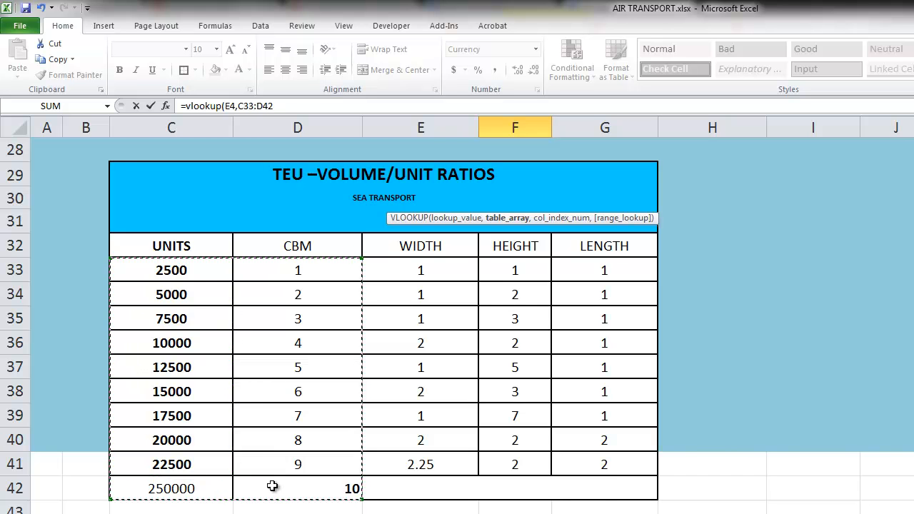
{"action": "scroll", "coordinate": [278, 466], "scroll_direction": "up", "scroll_amount": 2}
{"action": "scroll", "coordinate": [278, 467], "scroll_direction": "up", "scroll_amount": 2}
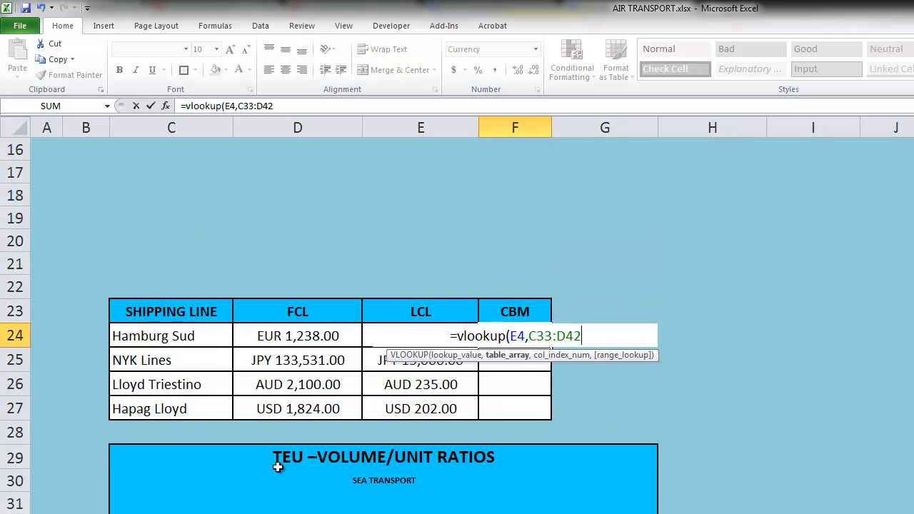
{"action": "type", "text": ","}
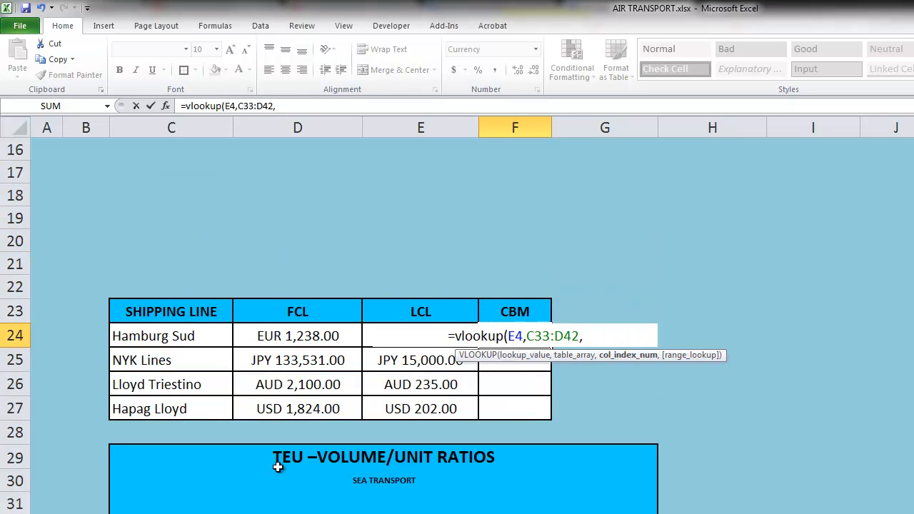
{"action": "type", "text": "2"}
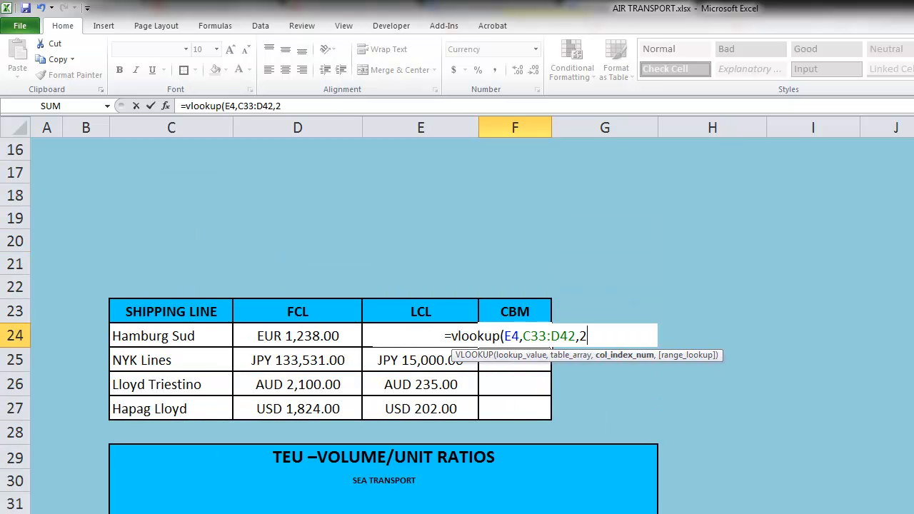
{"action": "type", "text": ")"}
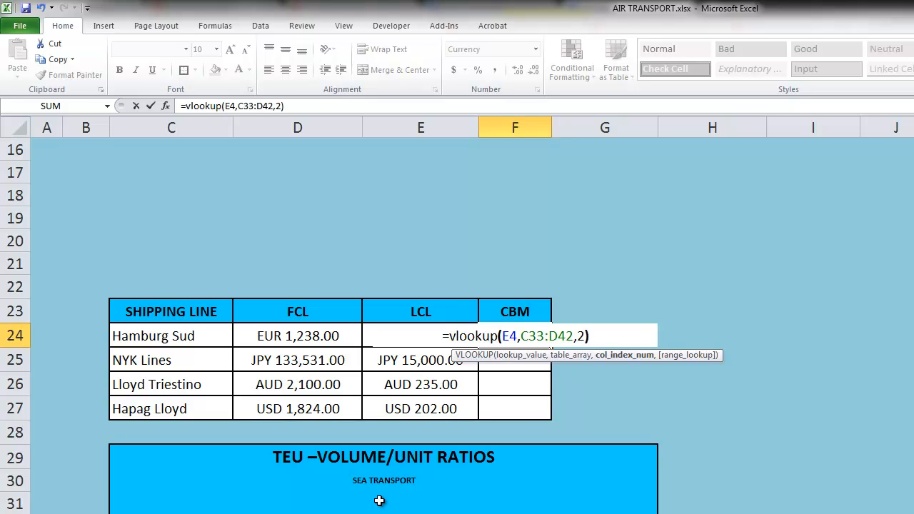
Commit =VLOOKUP(E4,C33:D42,2) and format the CBM result as Number with 0 decimal places.
{"action": "key", "text": "Return"}
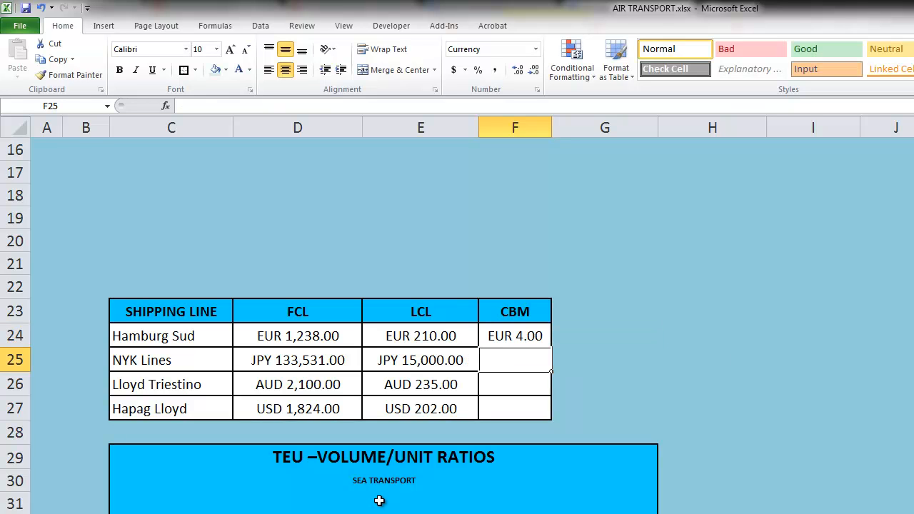
{"action": "right_click", "coordinate": [517, 339]}
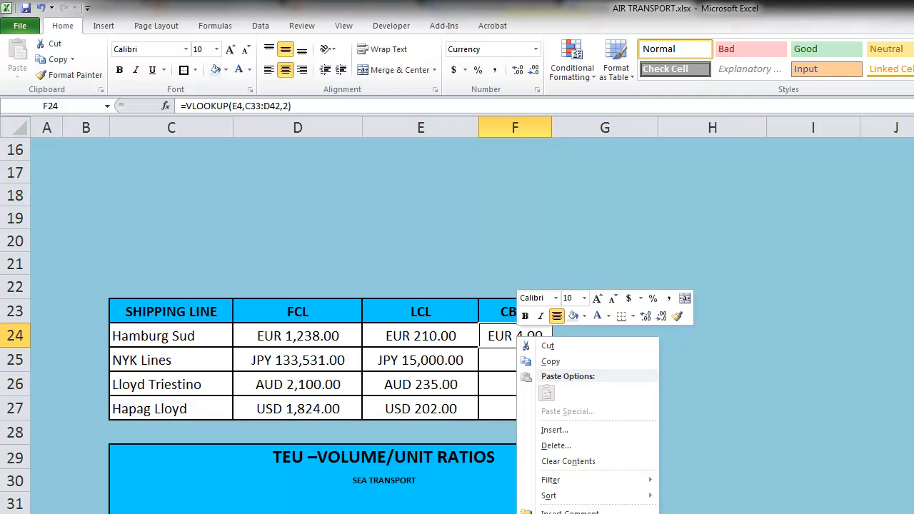
{"action": "left_click", "coordinate": [561, 513]}
{"action": "left_click", "coordinate": [452, 432]}
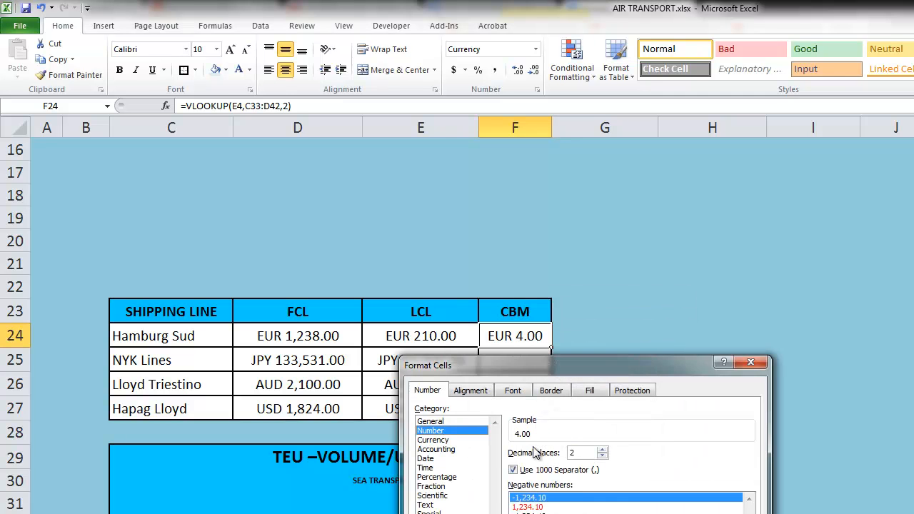
{"action": "double_click", "coordinate": [603, 457]}
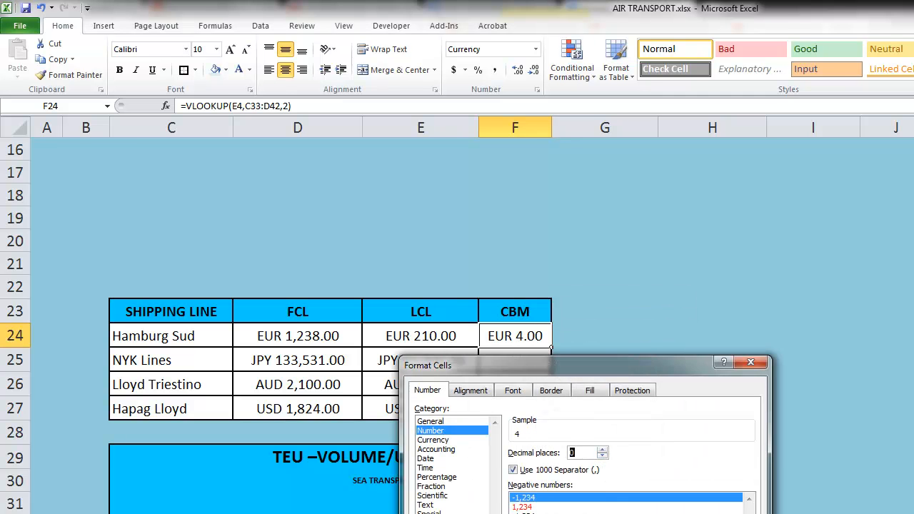
{"action": "key", "text": "Return"}
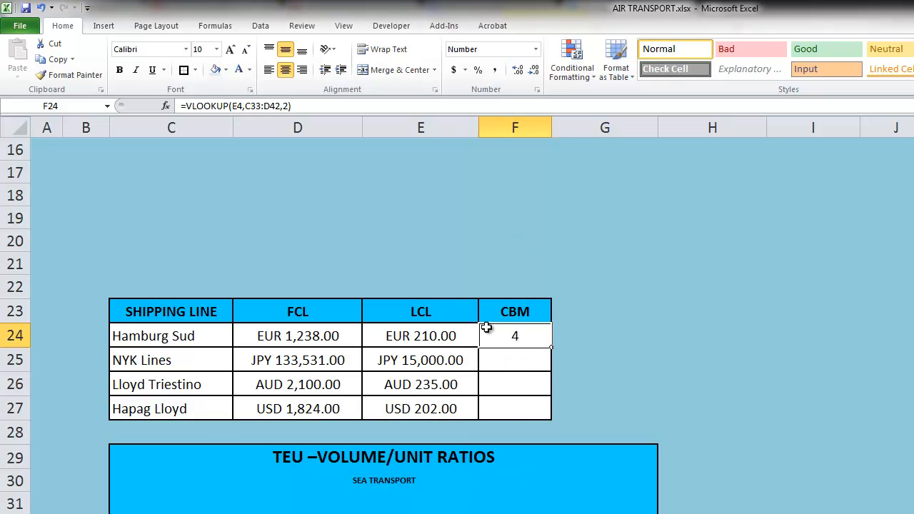
{"action": "left_click", "coordinate": [484, 285]}
{"action": "scroll", "coordinate": [516, 332], "scroll_direction": "up", "scroll_amount": 3}
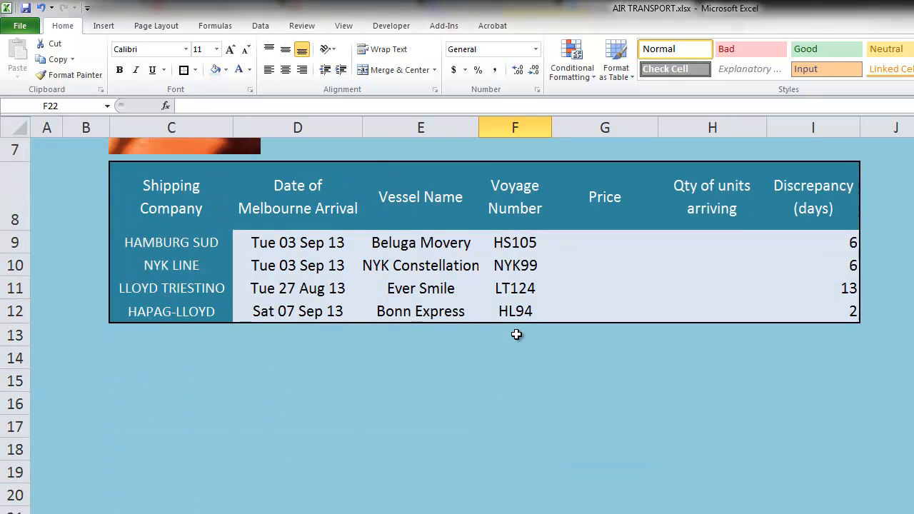
{"action": "scroll", "coordinate": [516, 333], "scroll_direction": "up", "scroll_amount": 2}
Change Units Required to 2500 and check the updated CBM result.
{"action": "left_click", "coordinate": [458, 232]}
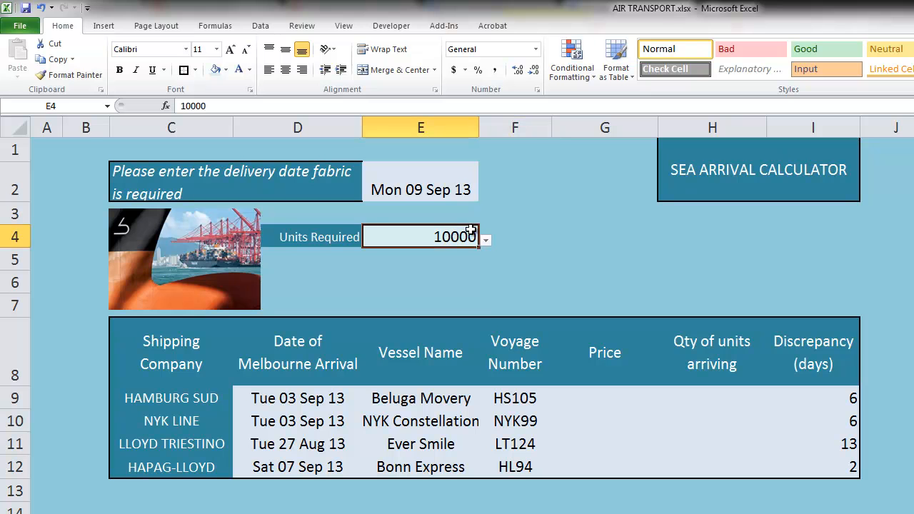
{"action": "left_click", "coordinate": [485, 244]}
{"action": "scroll", "coordinate": [393, 307], "scroll_direction": "up", "scroll_amount": 1}
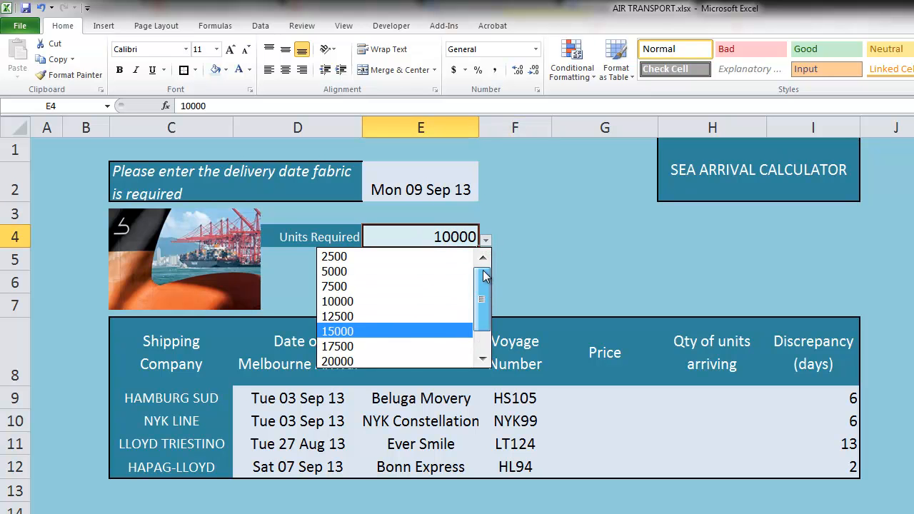
{"action": "left_click", "coordinate": [397, 256]}
{"action": "scroll", "coordinate": [508, 394], "scroll_direction": "down", "scroll_amount": 3}
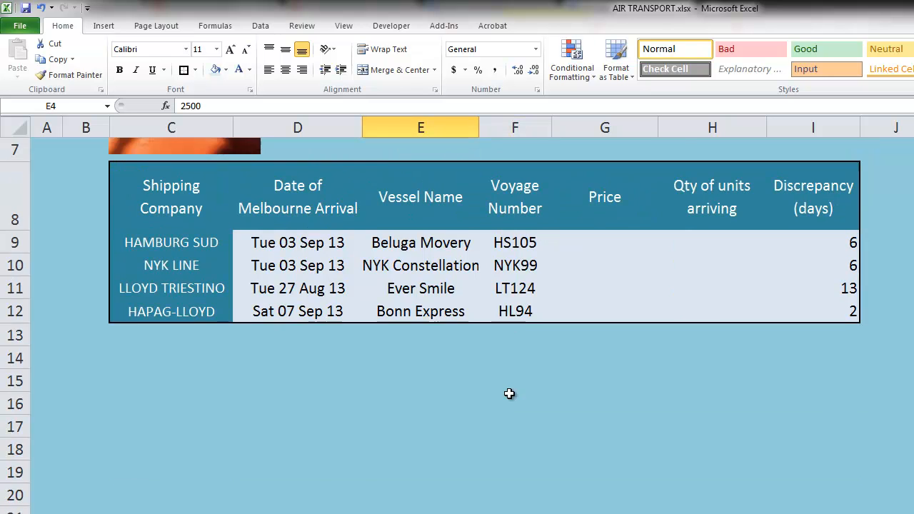
{"action": "scroll", "coordinate": [511, 397], "scroll_direction": "down", "scroll_amount": 1}
{"action": "left_click", "coordinate": [515, 403]}
Verify the 2500-unit CBM ratio in the TEU table, then select Price cell G9.
{"action": "scroll", "coordinate": [471, 400], "scroll_direction": "down", "scroll_amount": 2}
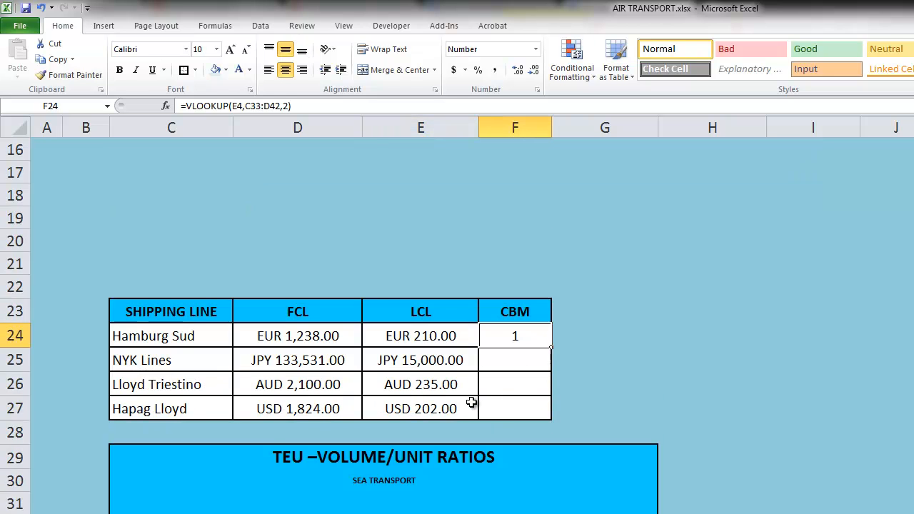
{"action": "left_click", "coordinate": [185, 487]}
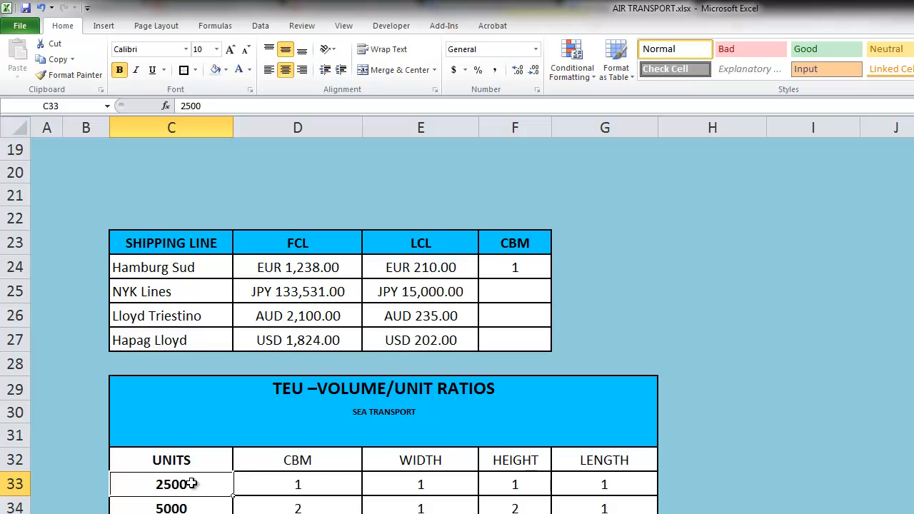
{"action": "left_click", "coordinate": [309, 485]}
{"action": "left_click", "coordinate": [524, 269]}
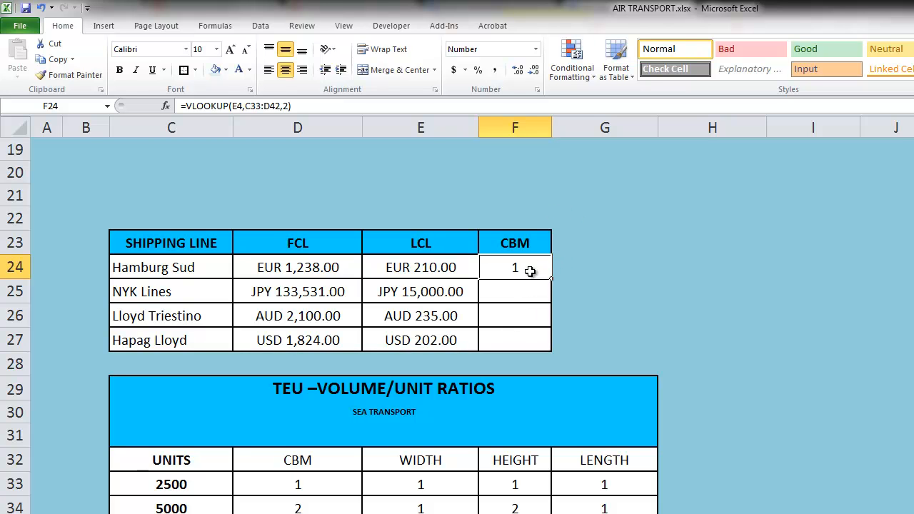
{"action": "scroll", "coordinate": [583, 313], "scroll_direction": "up", "scroll_amount": 5}
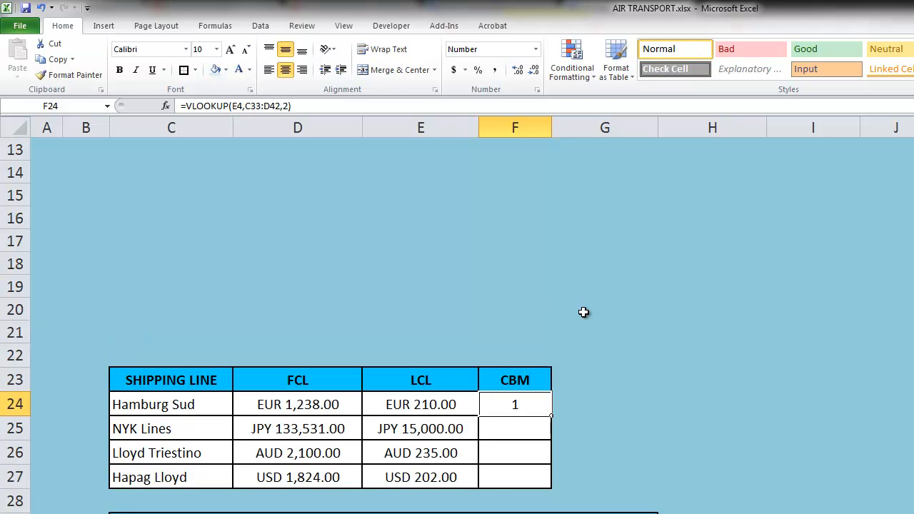
{"action": "scroll", "coordinate": [674, 330], "scroll_direction": "down", "scroll_amount": 1}
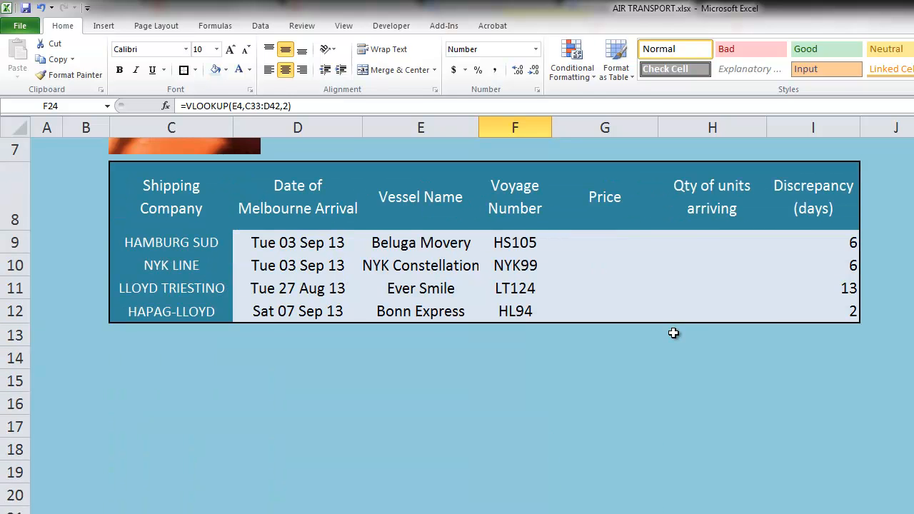
{"action": "left_click", "coordinate": [609, 250]}
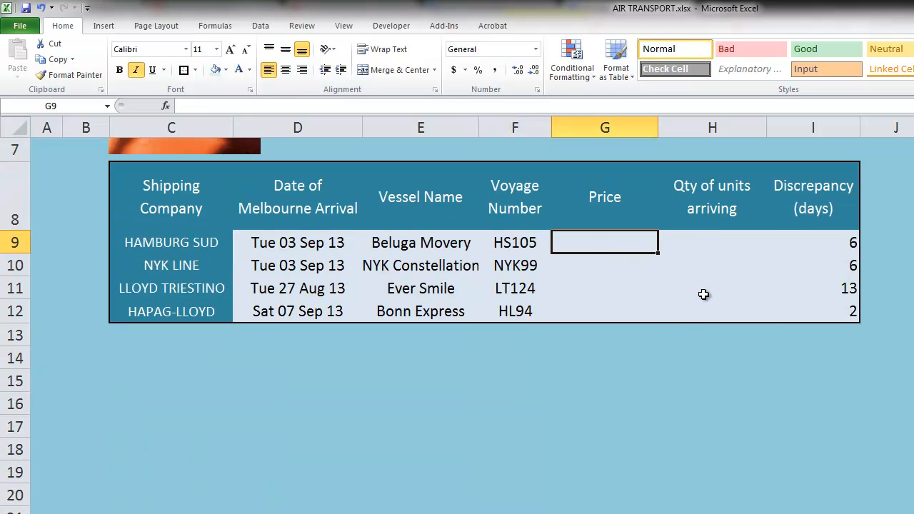
Enter =IF(D24>E24*F24,E24*F24,D24) as Hamburg Sud's Price in G9, showing 210.
{"action": "type", "text": "=if("}
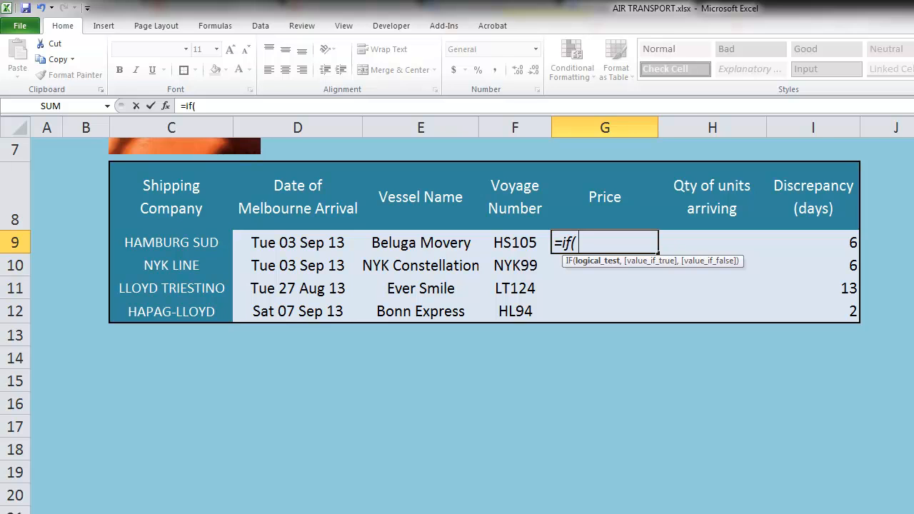
{"action": "type", "text": "D24>E24"}
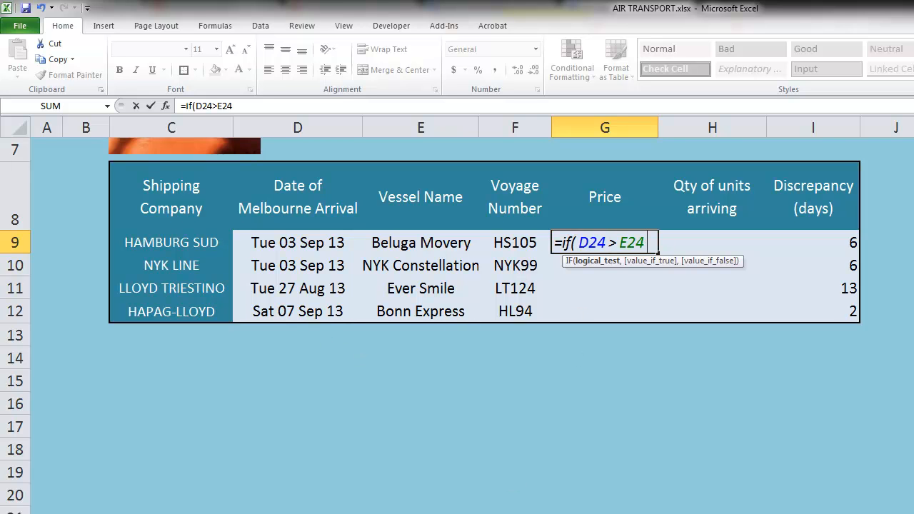
{"action": "type", "text": "*F24,"}
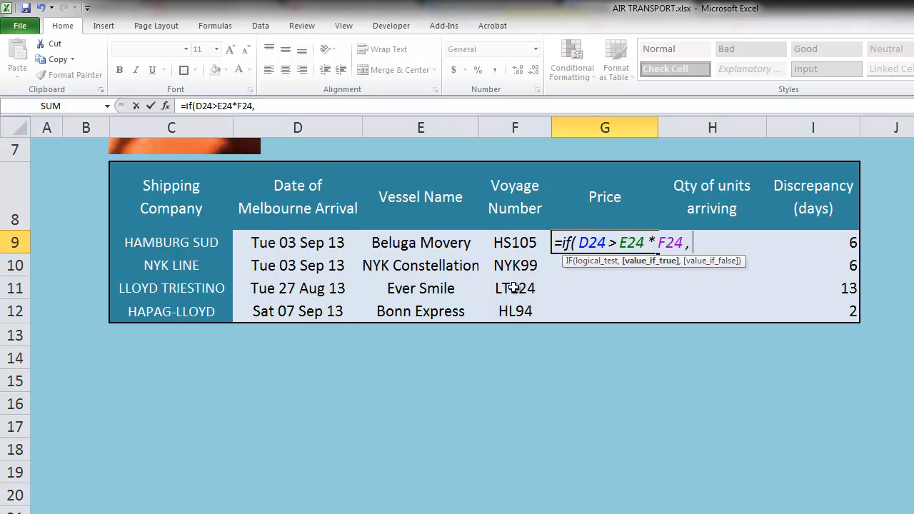
{"action": "type", "text": "E24*F24"}
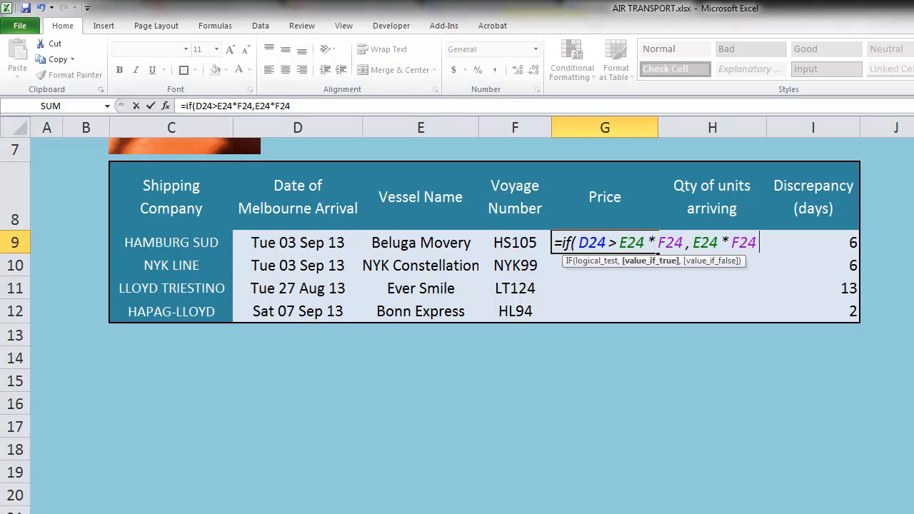
{"action": "type", "text": ",D24"}
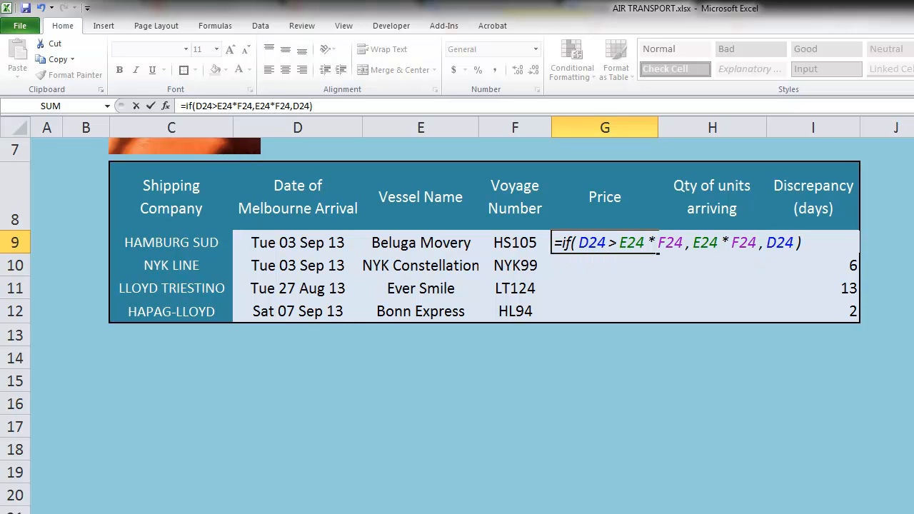
{"action": "key", "text": "Return"}
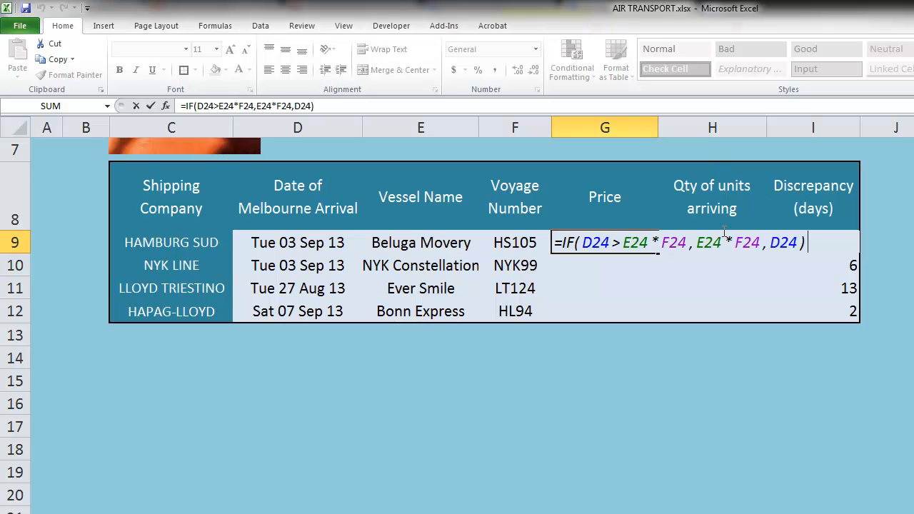
{"action": "key", "text": "Return"}
{"action": "left_click", "coordinate": [607, 249]}
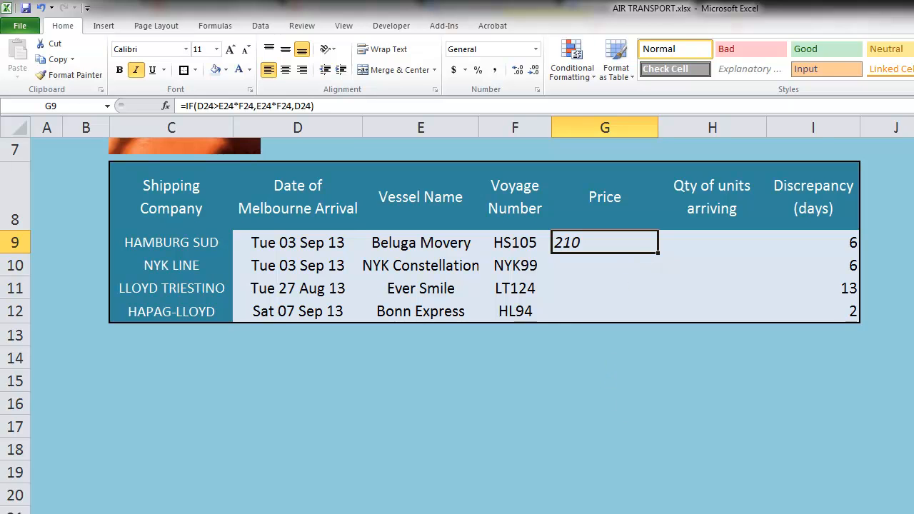
{"action": "left_click", "coordinate": [620, 513]}
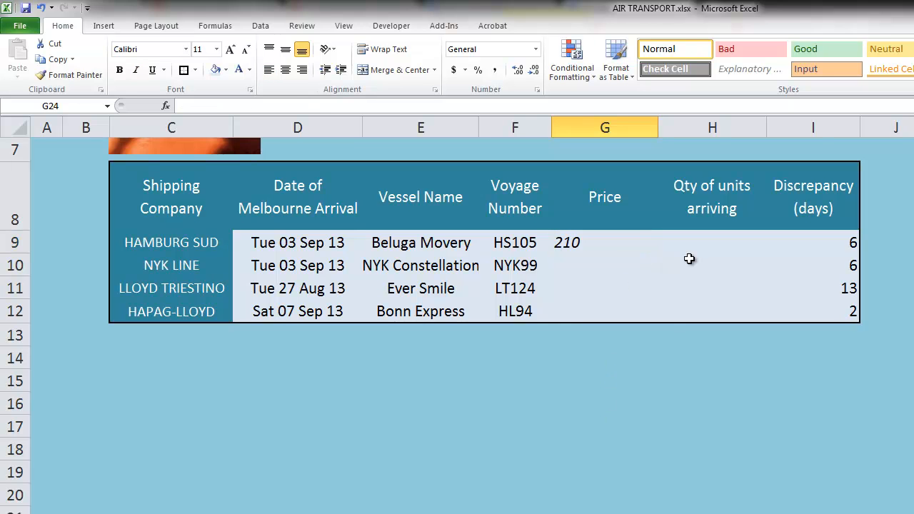
Enter =E24*F24 in G24 to compute the LCL rate times CBM.
{"action": "type", "text": "="}
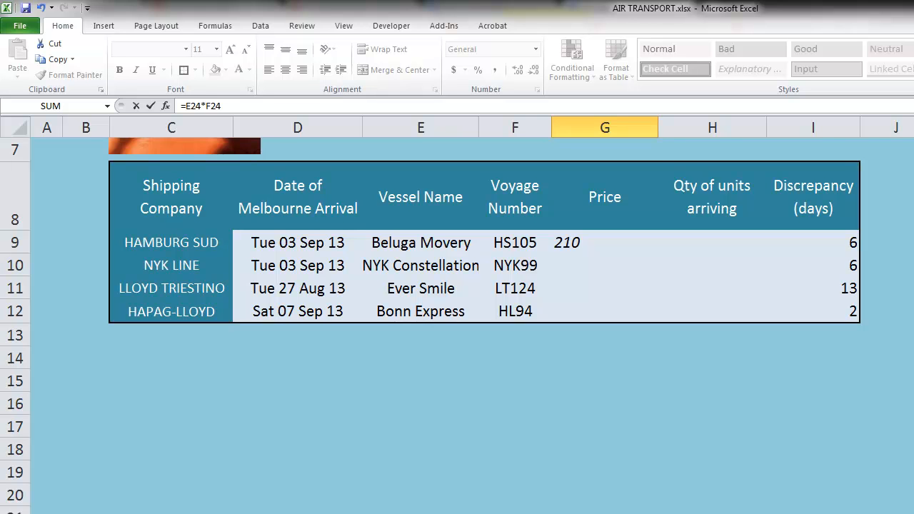
{"action": "key", "text": "Return"}
{"action": "key", "text": "Up"}
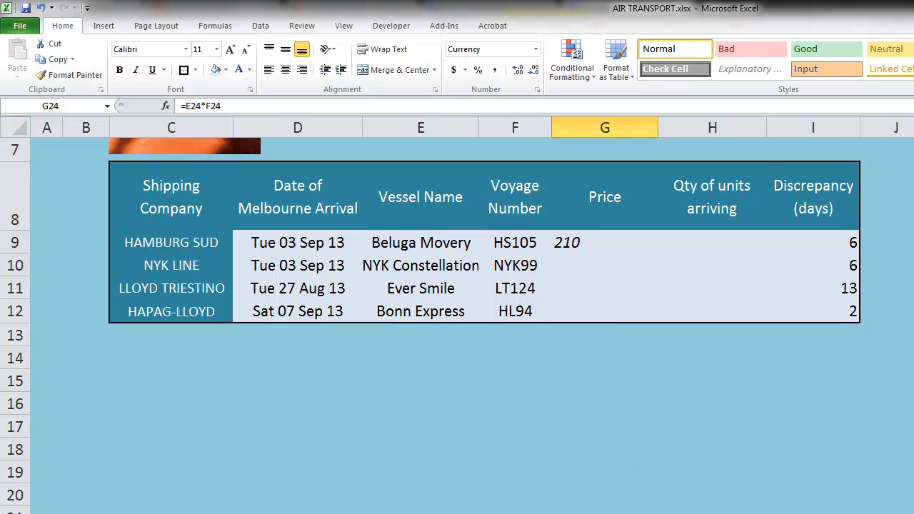
Switch Units Required to 20000 and compare G24's LCL cost with the FCL rate in D24.
{"action": "left_click", "coordinate": [603, 421]}
{"action": "scroll", "coordinate": [603, 420], "scroll_direction": "up", "scroll_amount": 2}
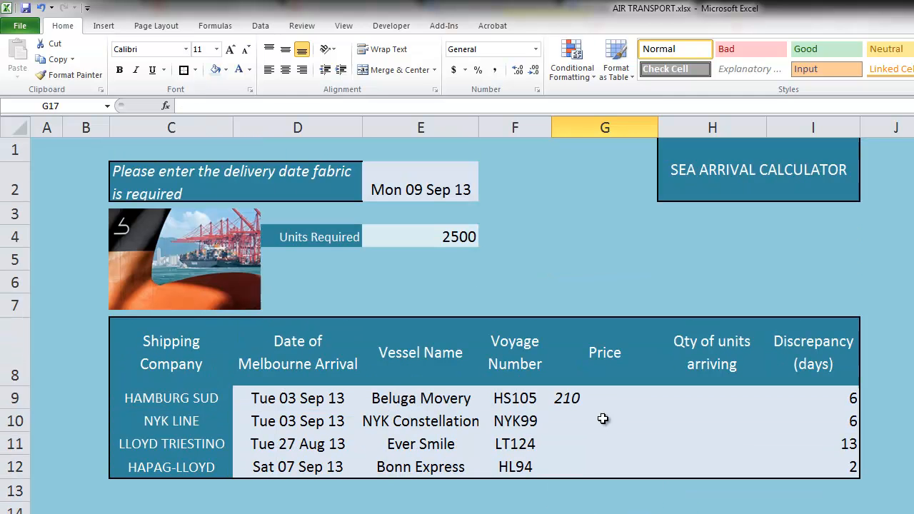
{"action": "left_click", "coordinate": [474, 238]}
{"action": "left_click", "coordinate": [483, 240]}
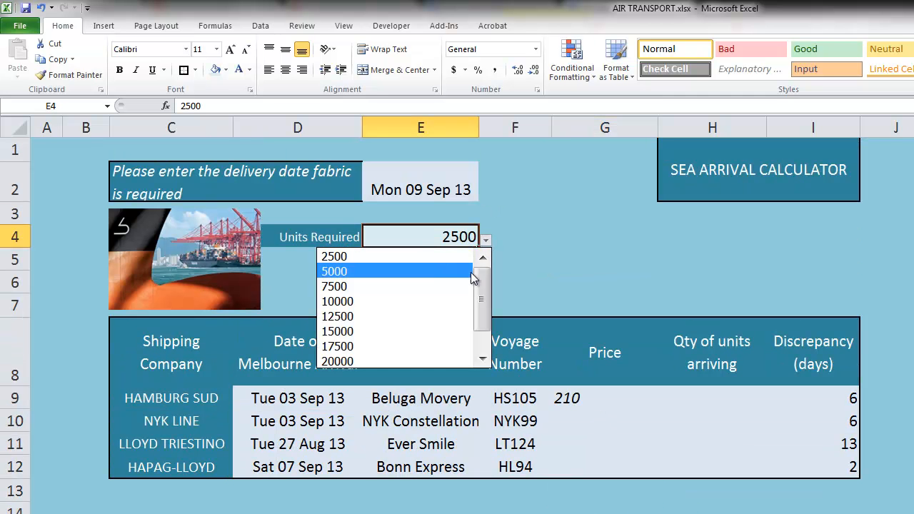
{"action": "left_click", "coordinate": [449, 361]}
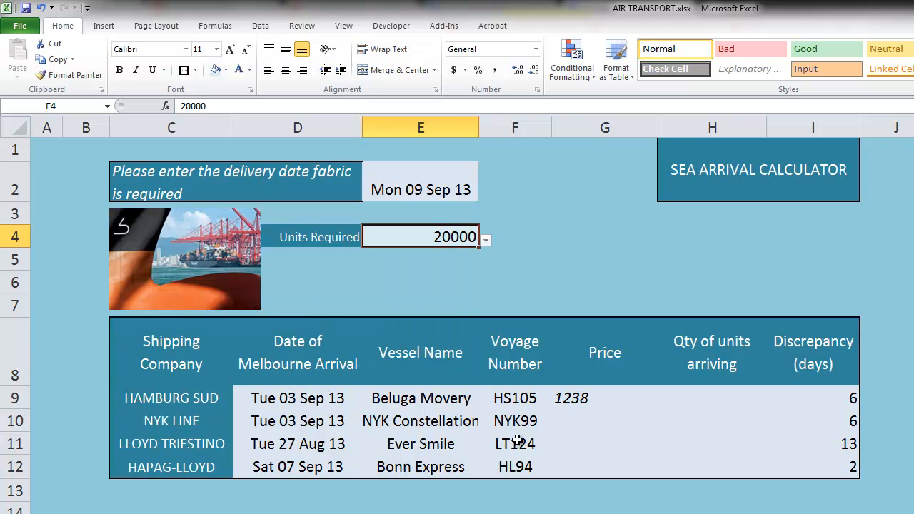
{"action": "scroll", "coordinate": [518, 440], "scroll_direction": "down", "scroll_amount": 2}
{"action": "scroll", "coordinate": [517, 440], "scroll_direction": "down", "scroll_amount": 1}
{"action": "left_click", "coordinate": [631, 476]}
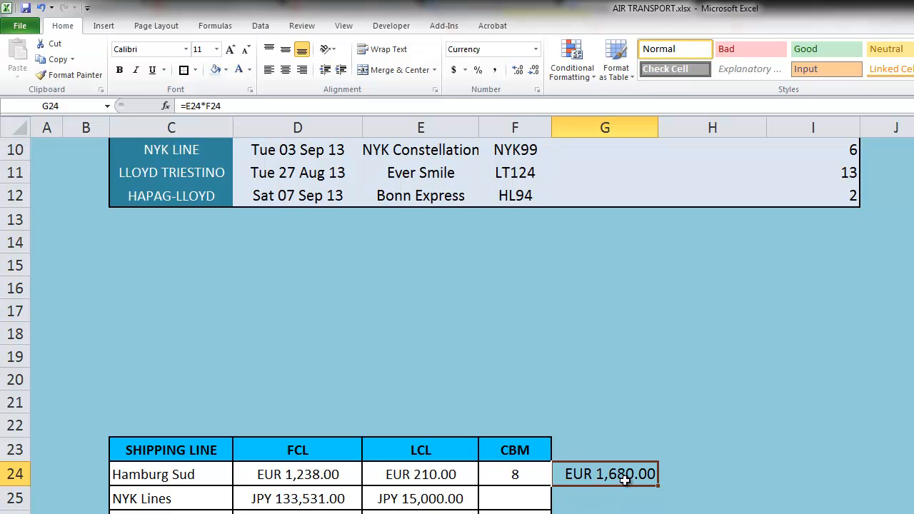
{"action": "left_click", "coordinate": [321, 485]}
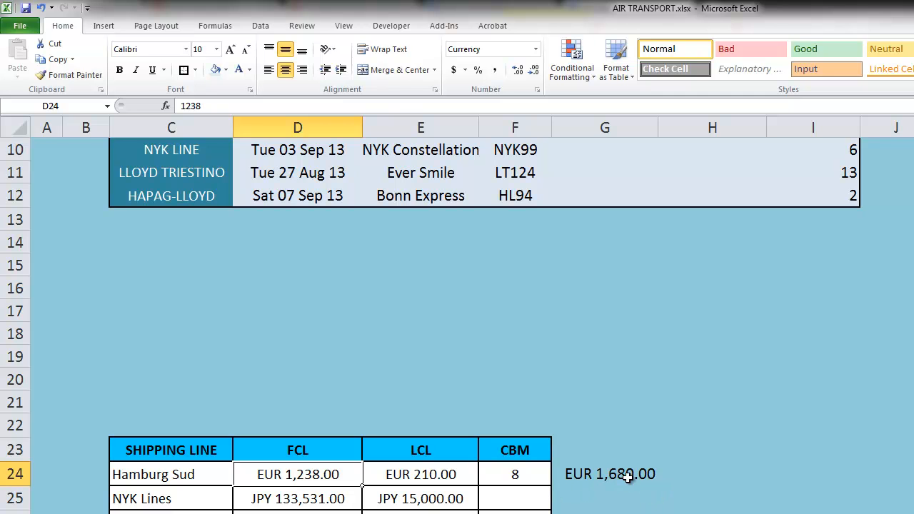
{"action": "scroll", "coordinate": [627, 472], "scroll_direction": "up", "scroll_amount": 1}
Review Hamburg Sud's Price formula in G9 against the G24 formula, leaving it unchanged.
{"action": "left_click", "coordinate": [613, 247]}
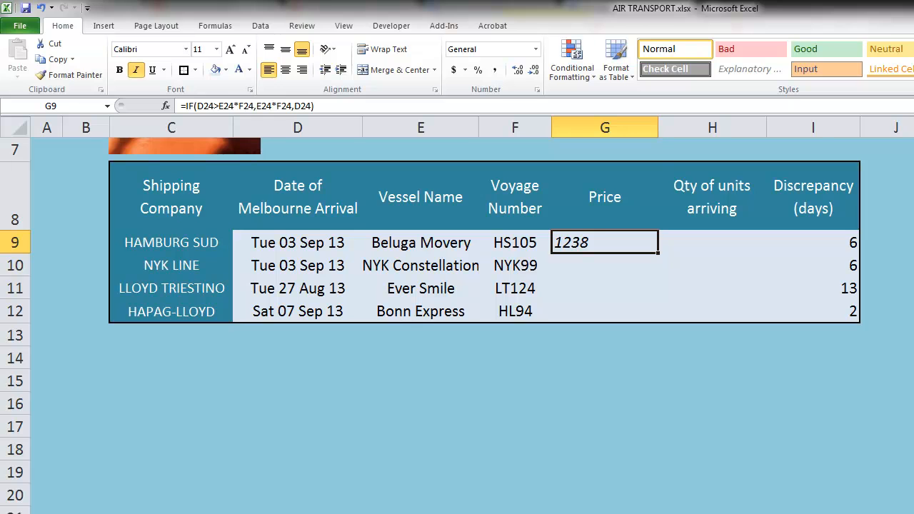
{"action": "left_click", "coordinate": [607, 513]}
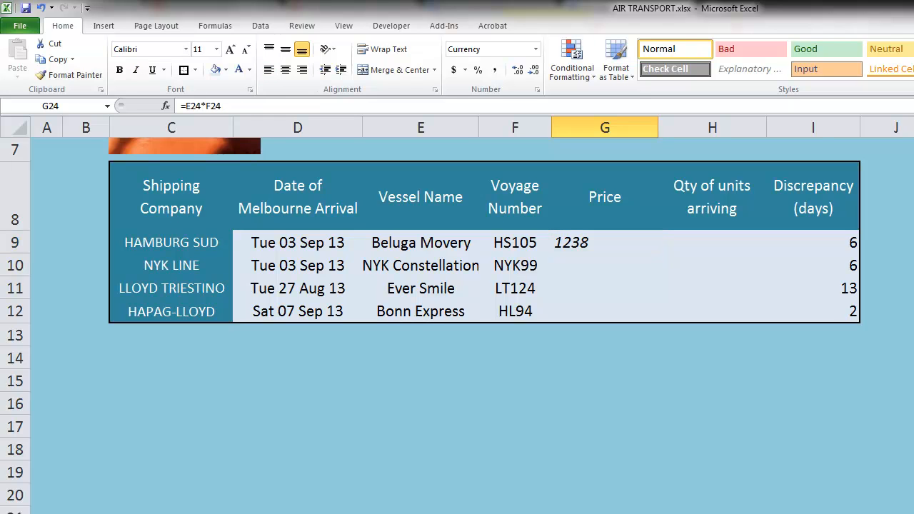
{"action": "left_click", "coordinate": [606, 241]}
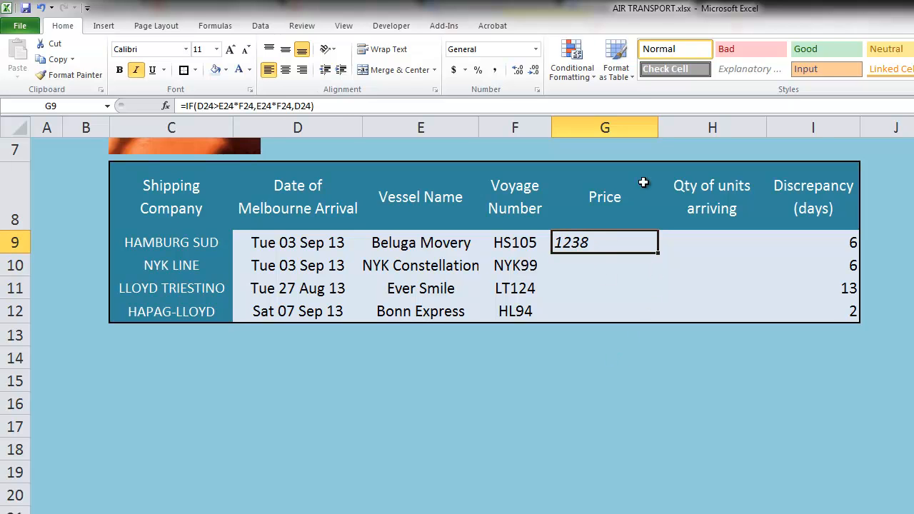
{"action": "double_click", "coordinate": [645, 252]}
{"action": "left_click", "coordinate": [806, 242]}
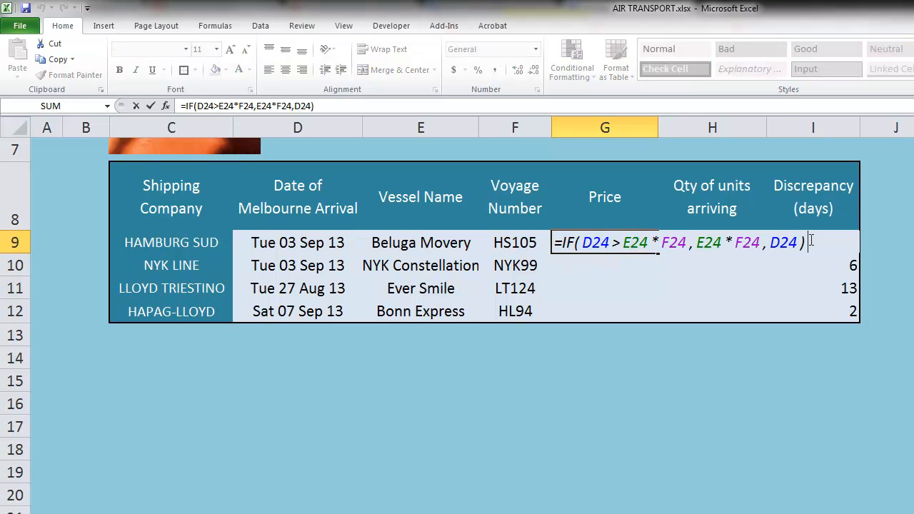
{"action": "key", "text": "Return"}
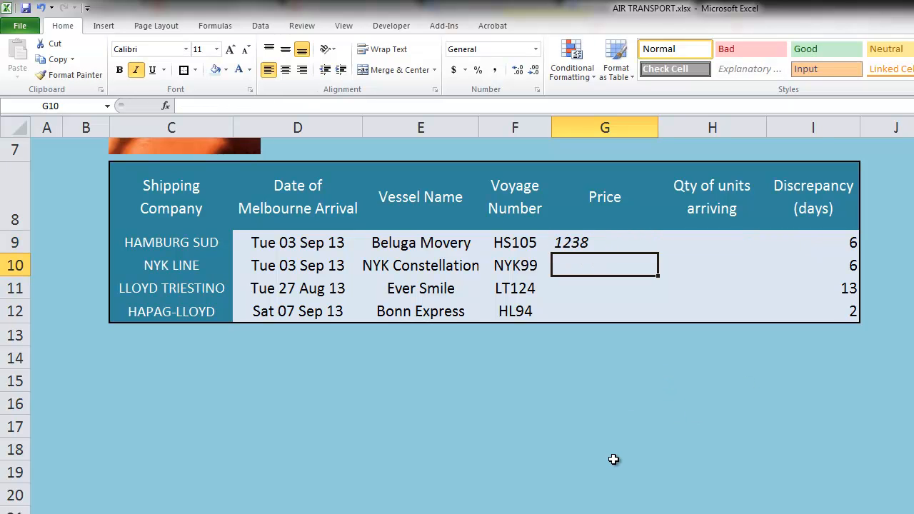
Look up the eur_ex exchange rate on the supplier sheet, then return to the shipping sheet.
{"action": "key", "text": "ctrl+Page_Up"}
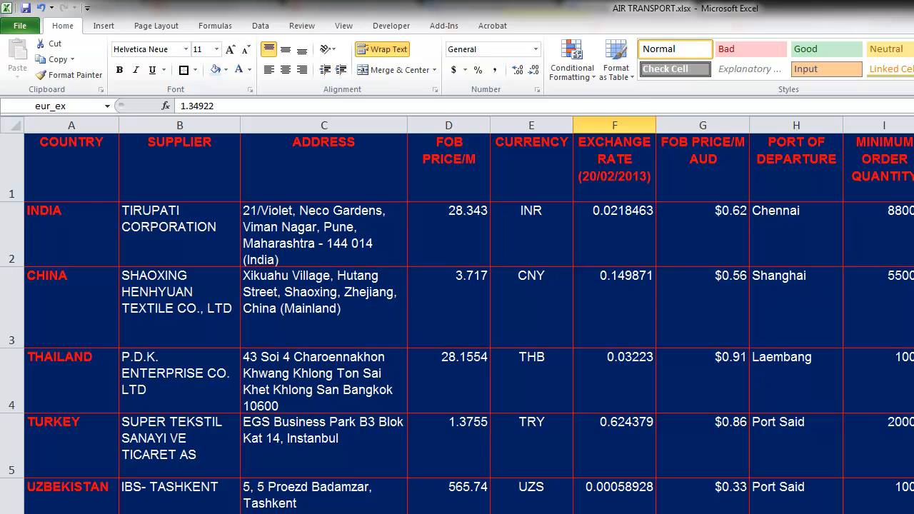
{"action": "left_click", "coordinate": [107, 106]}
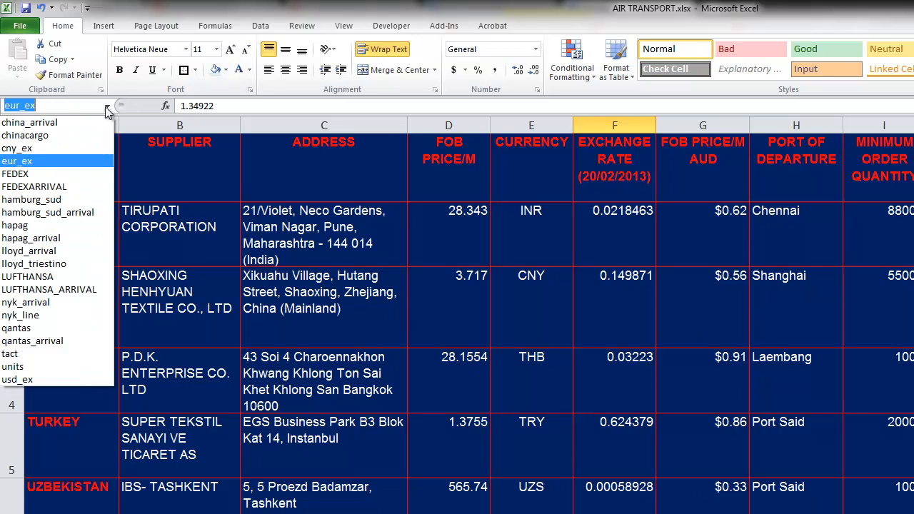
{"action": "left_click", "coordinate": [34, 161]}
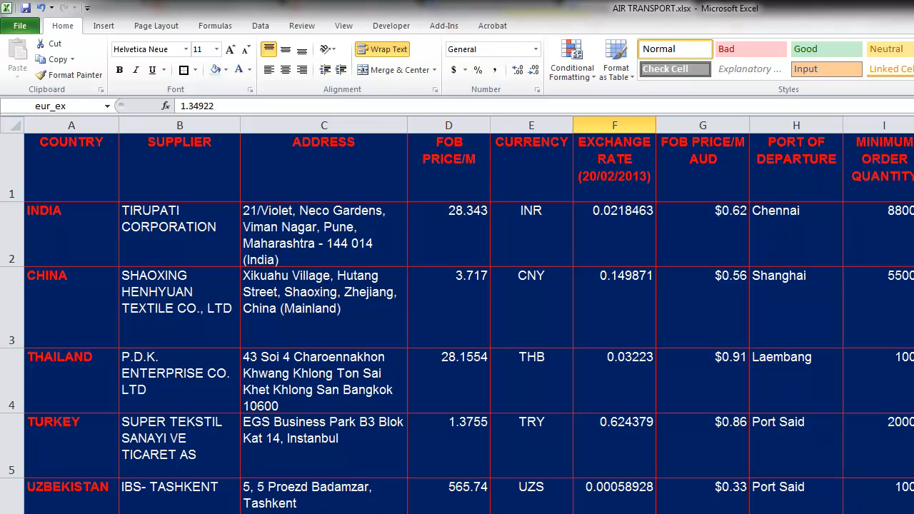
{"action": "key", "text": "ctrl+Page_Down"}
{"action": "key", "text": "ctrl+Page_Up"}
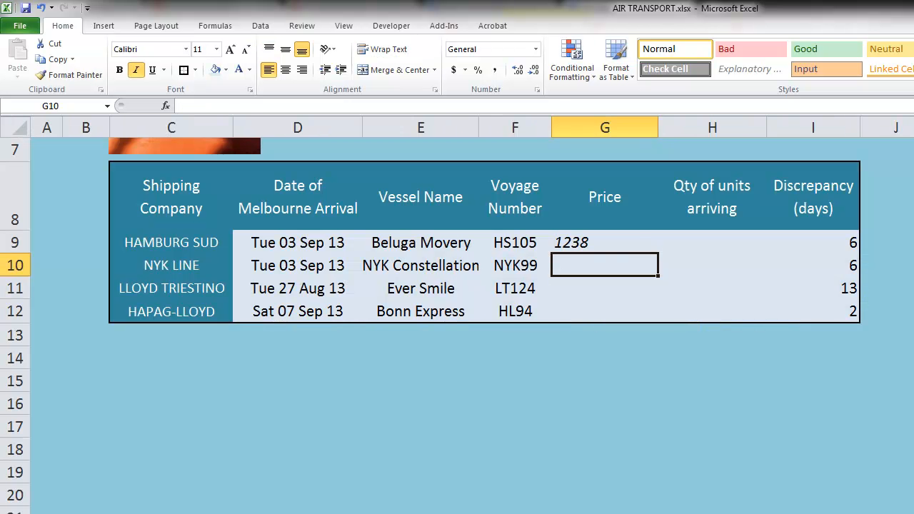
Append *eur_ex to G9's IF formula so the Price shows 1670.33436 in AUD.
{"action": "left_click", "coordinate": [629, 241]}
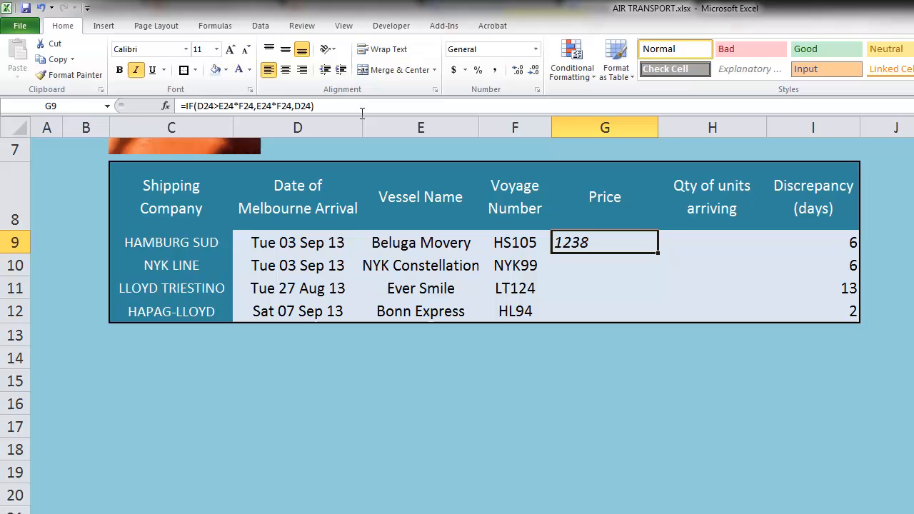
{"action": "double_click", "coordinate": [638, 240]}
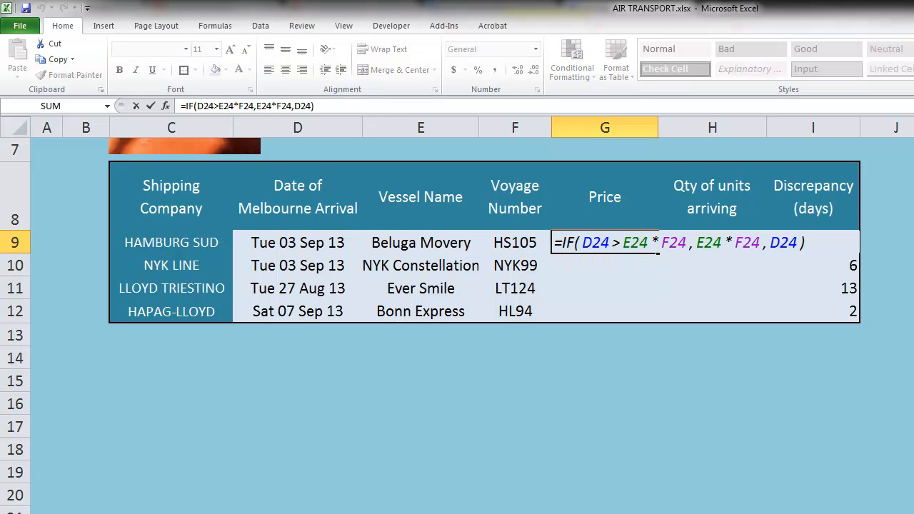
{"action": "type", "text": "*eur_"}
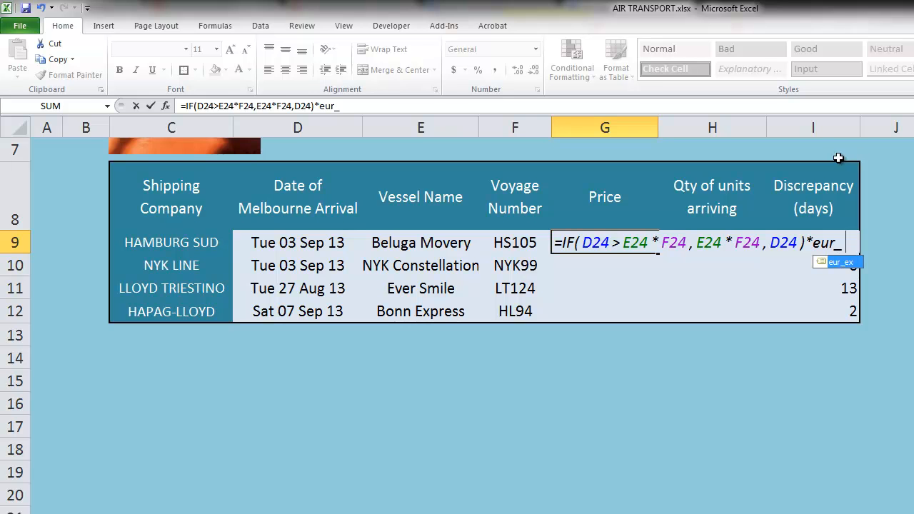
{"action": "double_click", "coordinate": [840, 262]}
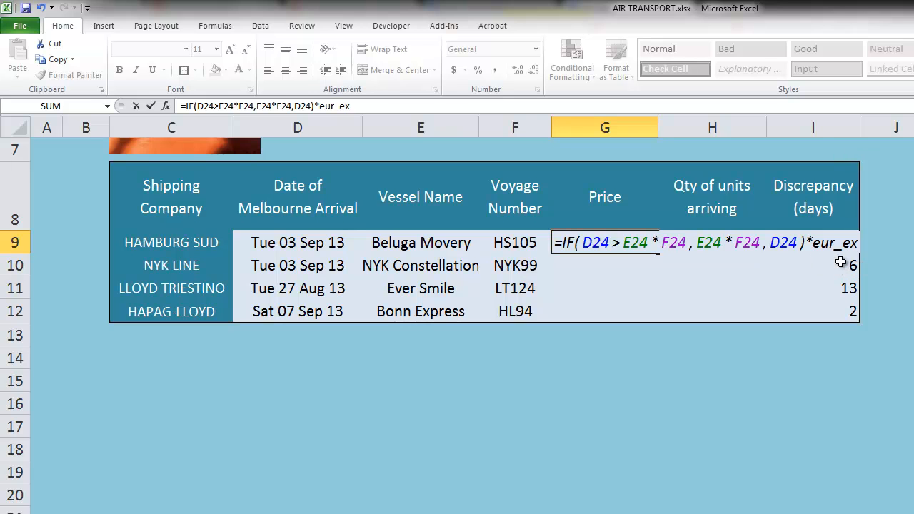
{"action": "key", "text": "Return"}
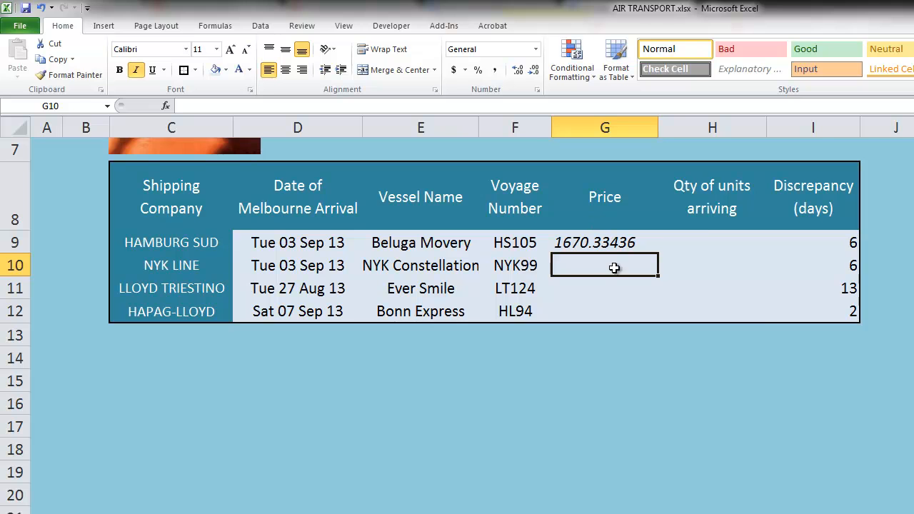
{"action": "left_click", "coordinate": [625, 244]}
Format G9 as Currency with the AUD symbol, giving AUD 1,670.33.
{"action": "right_click", "coordinate": [626, 245]}
{"action": "left_click", "coordinate": [681, 438]}
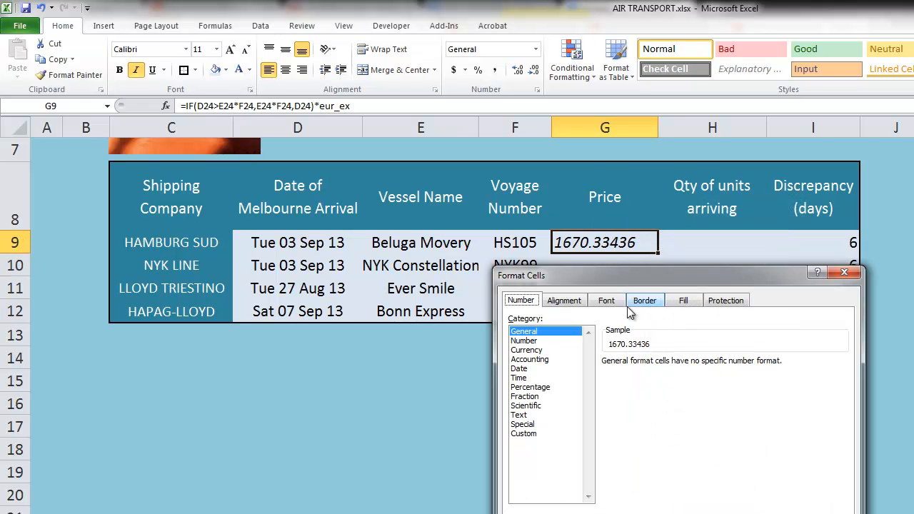
{"action": "left_click", "coordinate": [541, 352]}
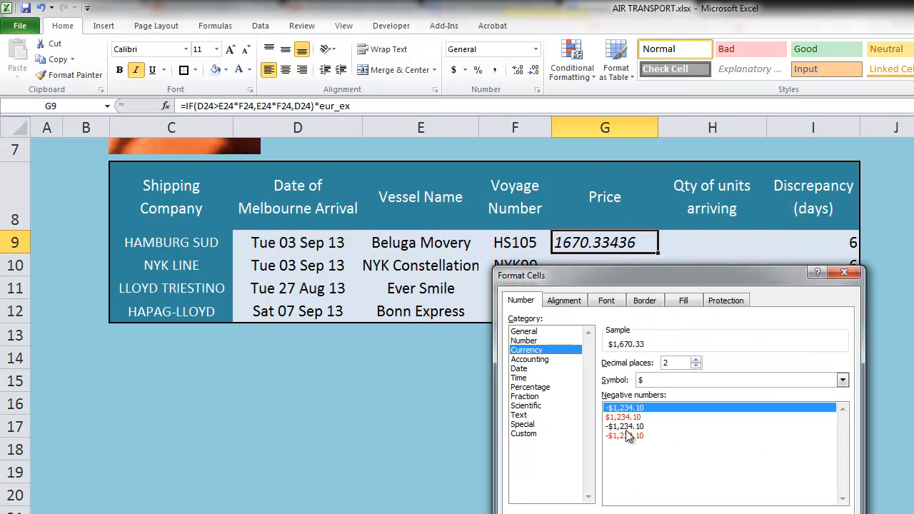
{"action": "left_click", "coordinate": [668, 381]}
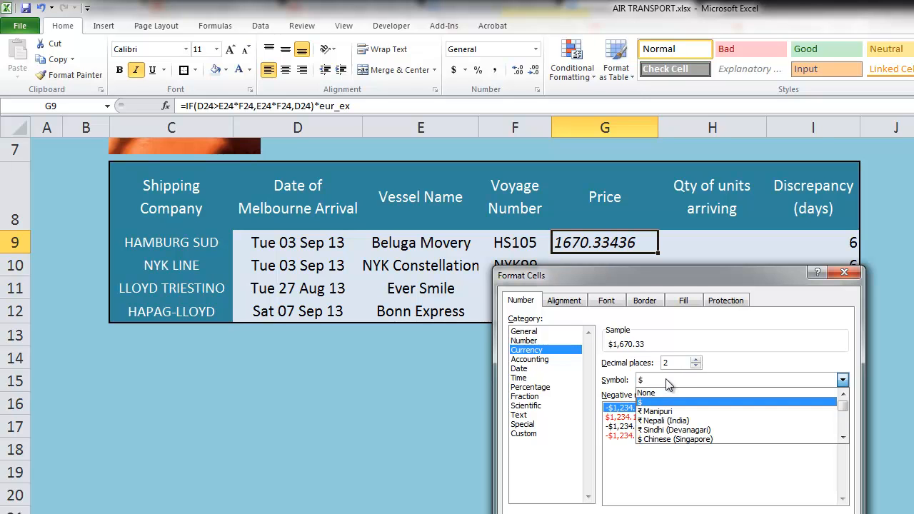
{"action": "type", "text": "aud"}
{"action": "key", "text": "Return"}
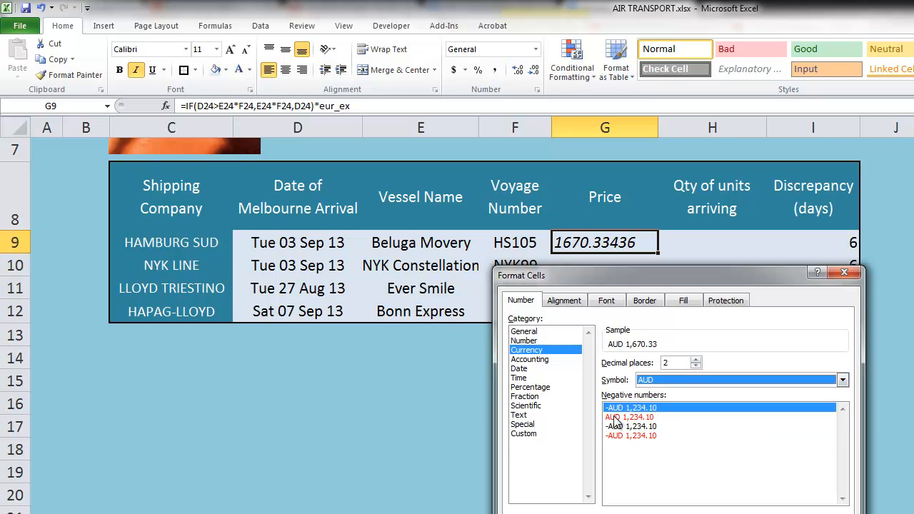
{"action": "key", "text": "Return"}
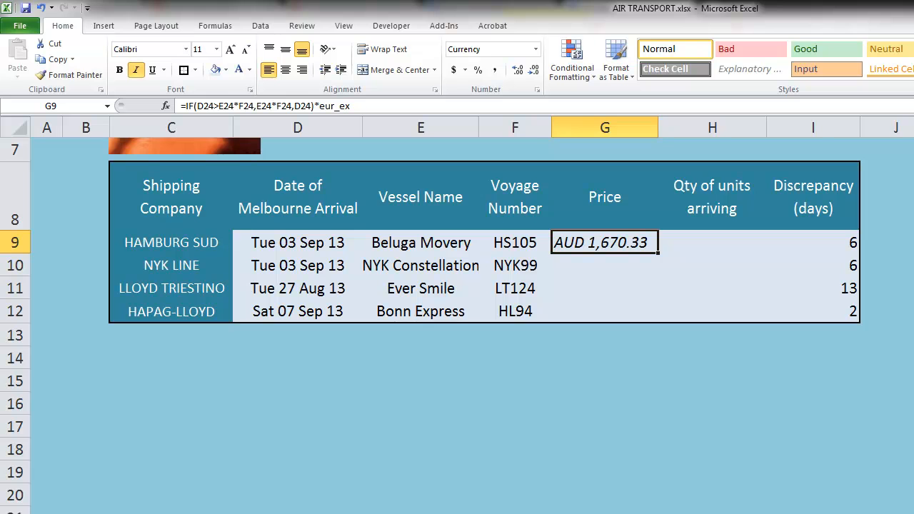
{"action": "left_click", "coordinate": [611, 382]}
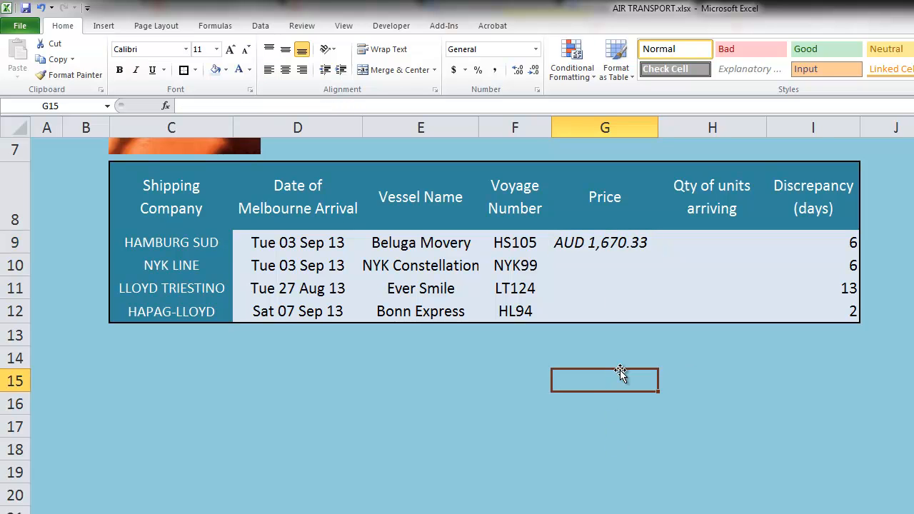
Set Units Required in E4 to 10000 from its dropdown.
{"action": "scroll", "coordinate": [620, 374], "scroll_direction": "up", "scroll_amount": 2}
{"action": "left_click", "coordinate": [441, 241]}
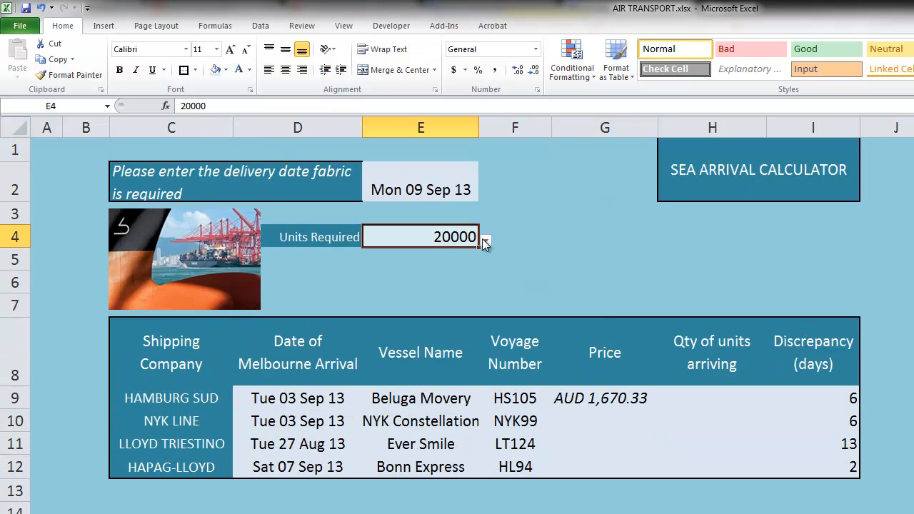
{"action": "left_click", "coordinate": [485, 243]}
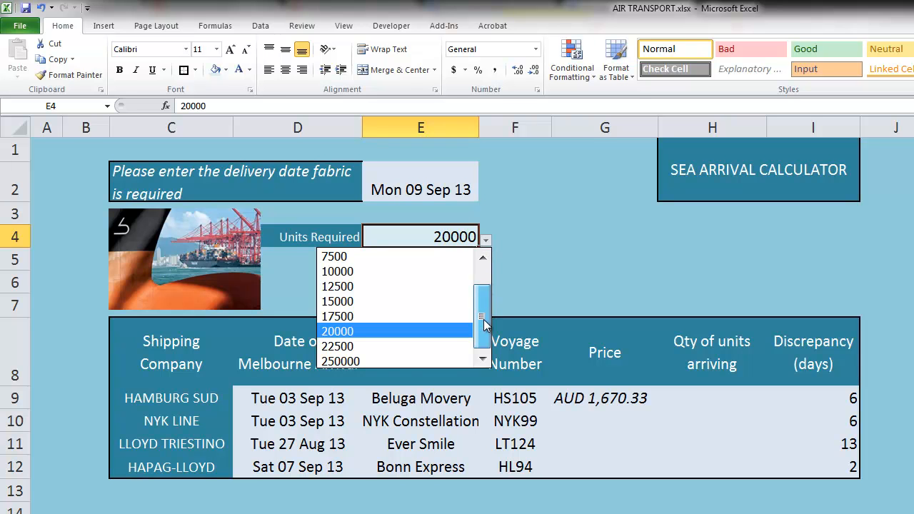
{"action": "left_click", "coordinate": [434, 272]}
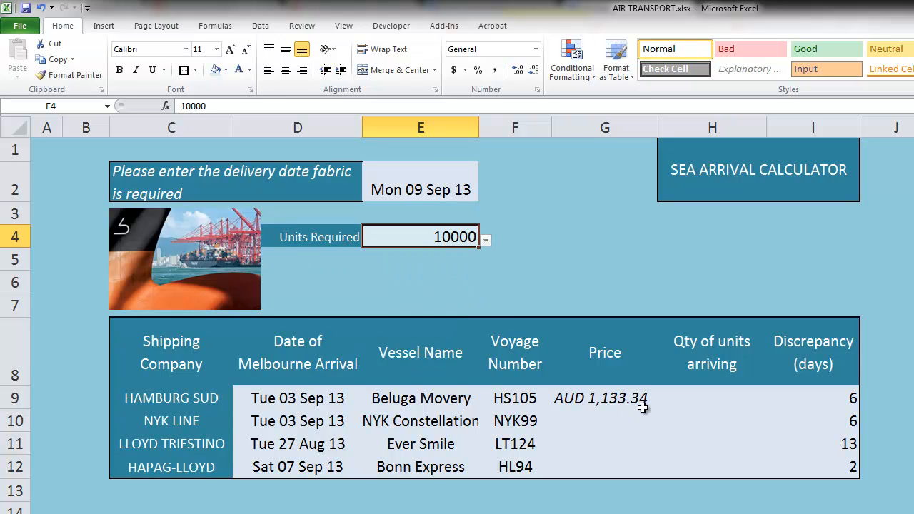
{"action": "key", "text": "alt+Tab"}
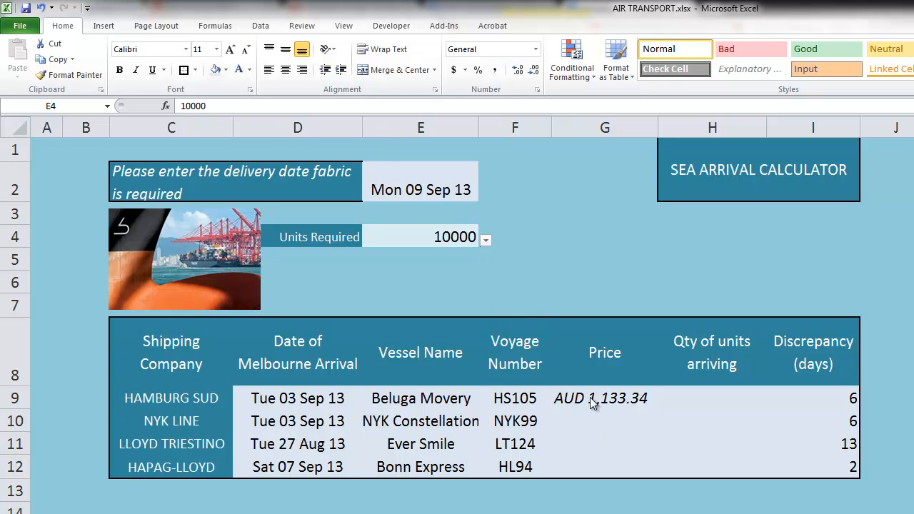
Try Units Required values 250000 and 2500, finally settling on 5000.
{"action": "left_click", "coordinate": [481, 241]}
{"action": "left_click", "coordinate": [485, 241]}
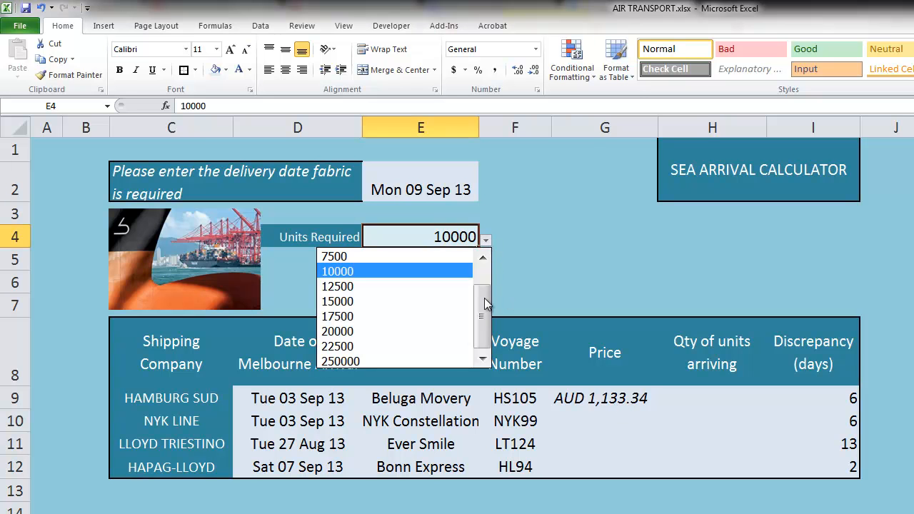
{"action": "left_click", "coordinate": [438, 360]}
{"action": "left_click", "coordinate": [484, 242]}
{"action": "scroll", "coordinate": [485, 271], "scroll_direction": "up", "scroll_amount": 2}
{"action": "left_click", "coordinate": [431, 259]}
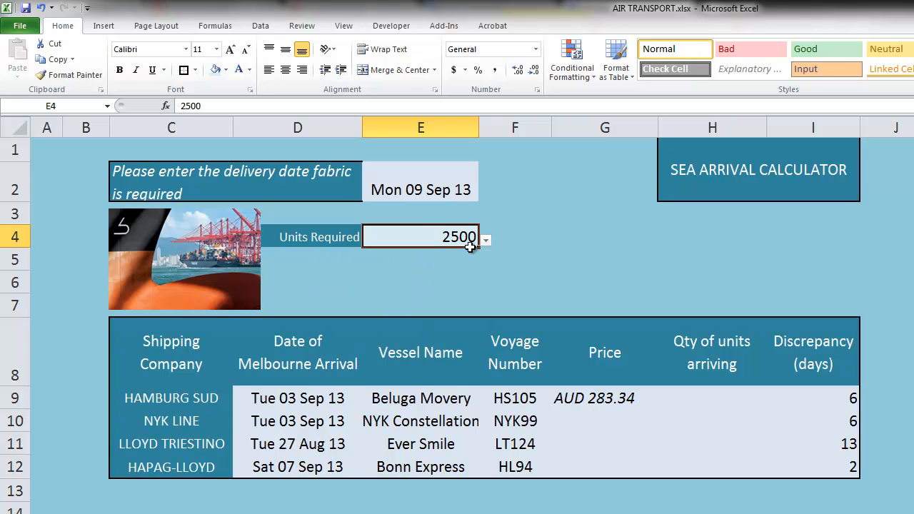
{"action": "left_click", "coordinate": [485, 241]}
{"action": "left_click", "coordinate": [462, 270]}
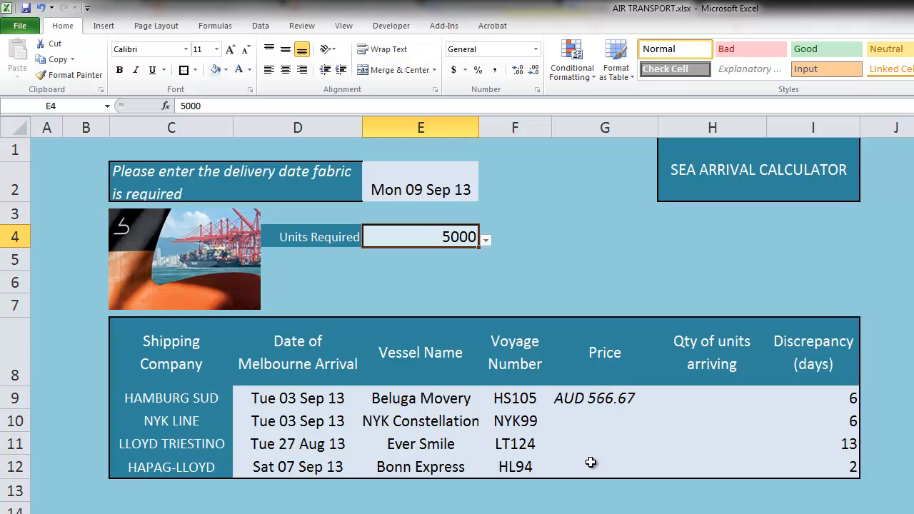
Link Qty of units arriving in H9 to Units Required with =$E$4 and fill down to H12.
{"action": "left_click", "coordinate": [704, 398]}
{"action": "type", "text": "="}
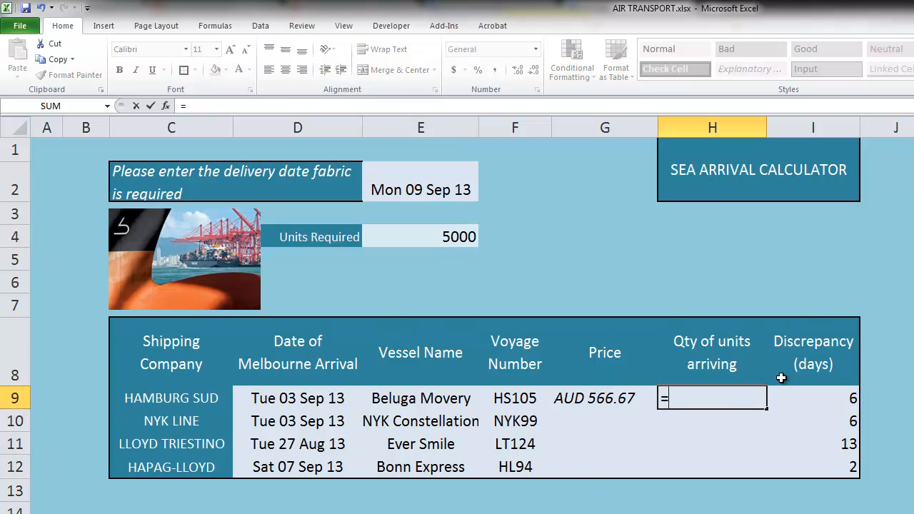
{"action": "left_click", "coordinate": [433, 236]}
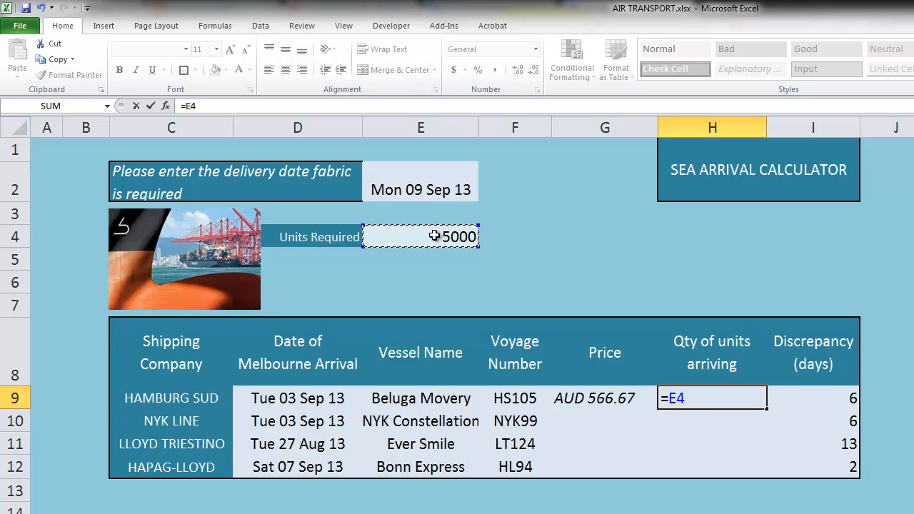
{"action": "key", "text": "F4"}
{"action": "key", "text": "Return"}
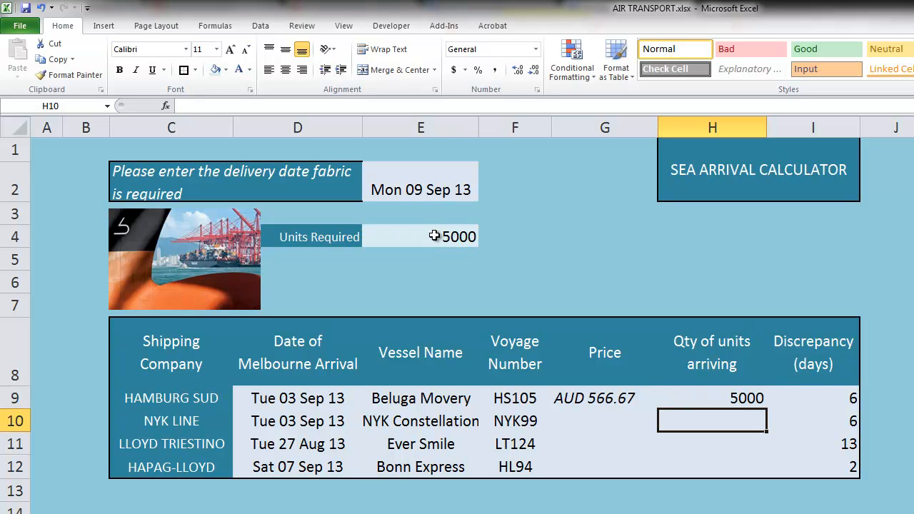
{"action": "left_click", "coordinate": [760, 392]}
{"action": "left_click_drag", "start_coordinate": [768, 409], "coordinate": [771, 471]}
{"action": "left_click", "coordinate": [712, 311]}
Set Units Required in E4 to 10000 from its dropdown list.
{"action": "left_click", "coordinate": [468, 238]}
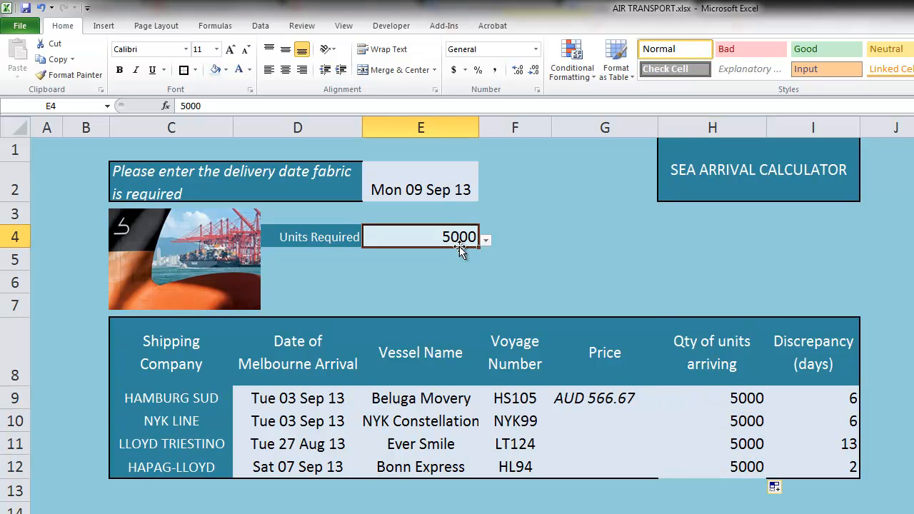
{"action": "left_click", "coordinate": [486, 241]}
{"action": "left_click", "coordinate": [406, 286]}
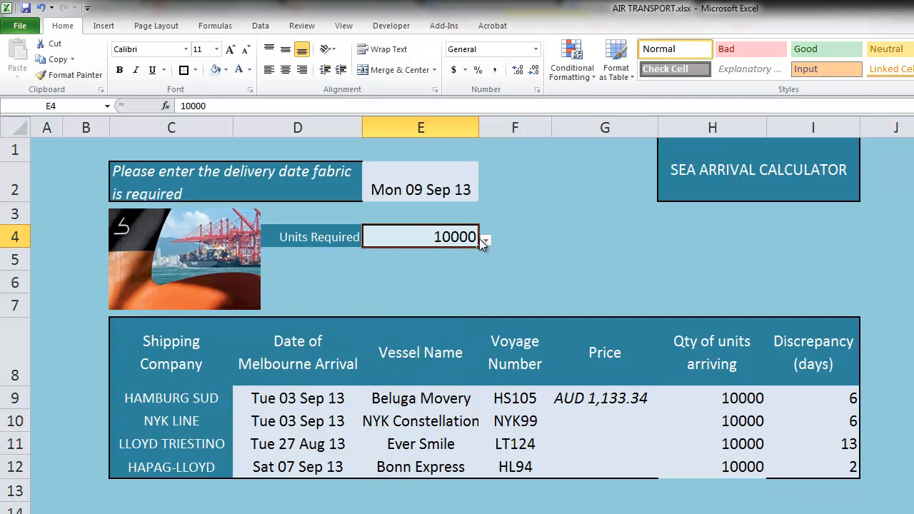